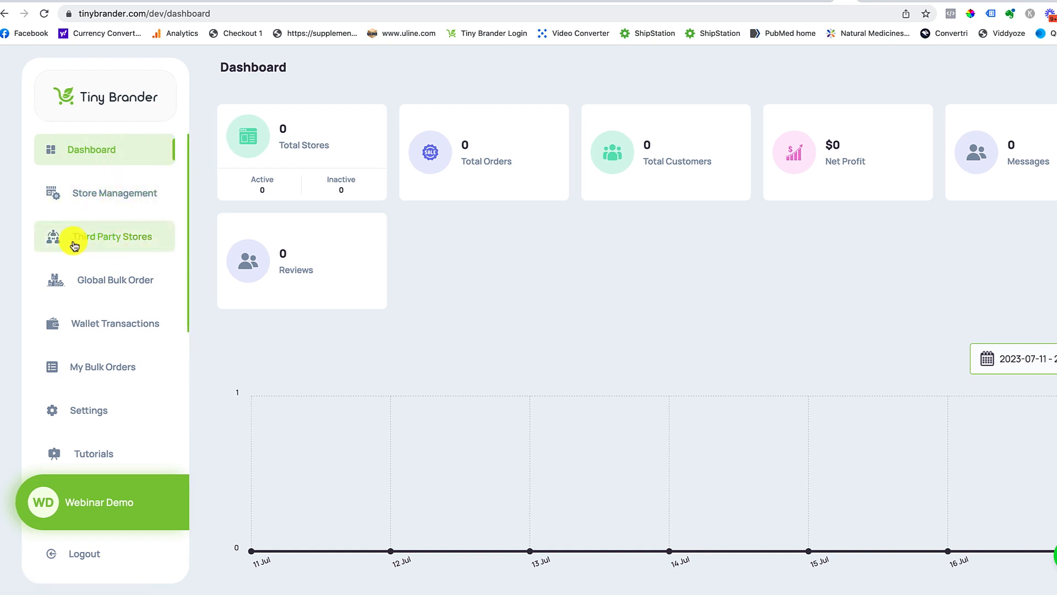
Start creating a third-party store named "Jons Test Woo Comm" with WooCommerce as its platform
click(99, 242)
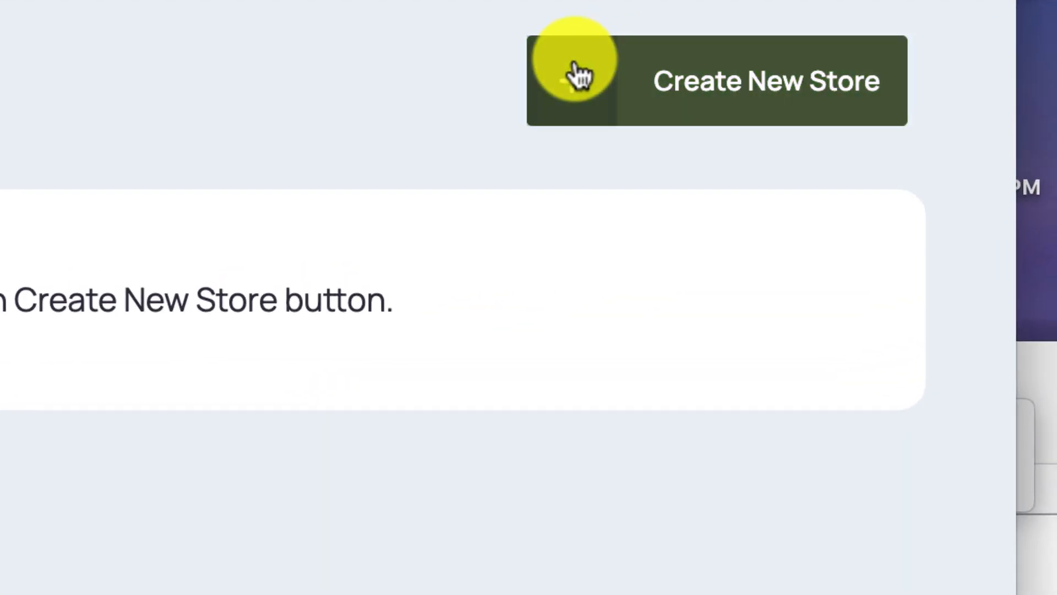
click(906, 78)
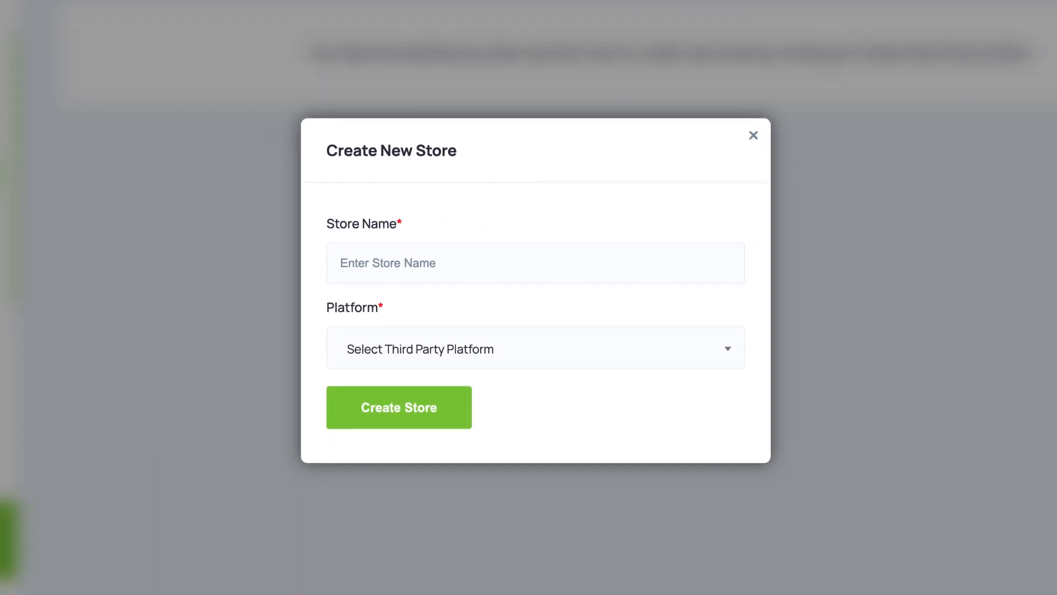
click(428, 265)
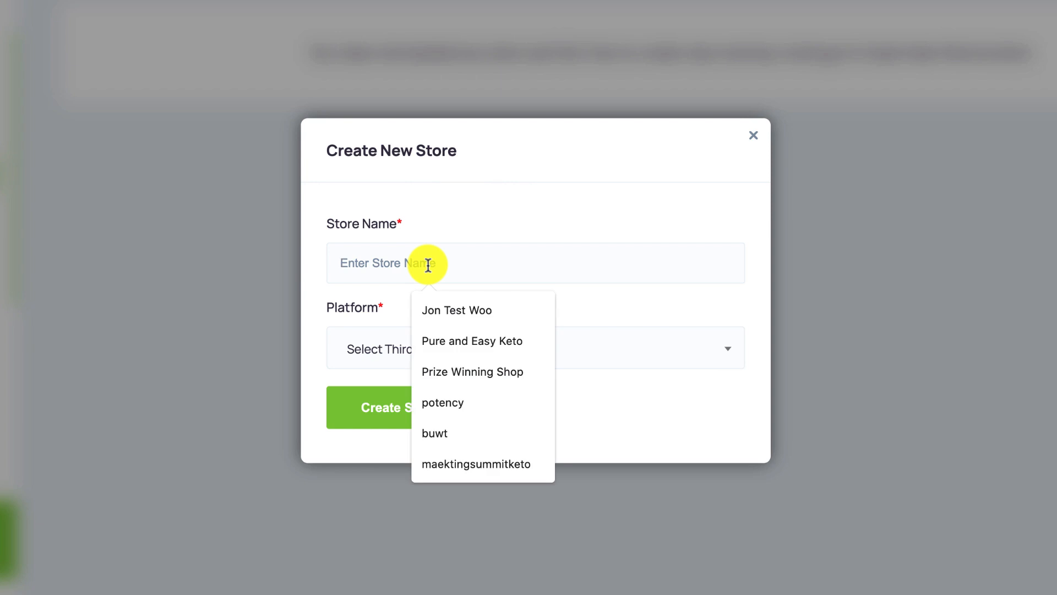
text(Jons Test Woo)
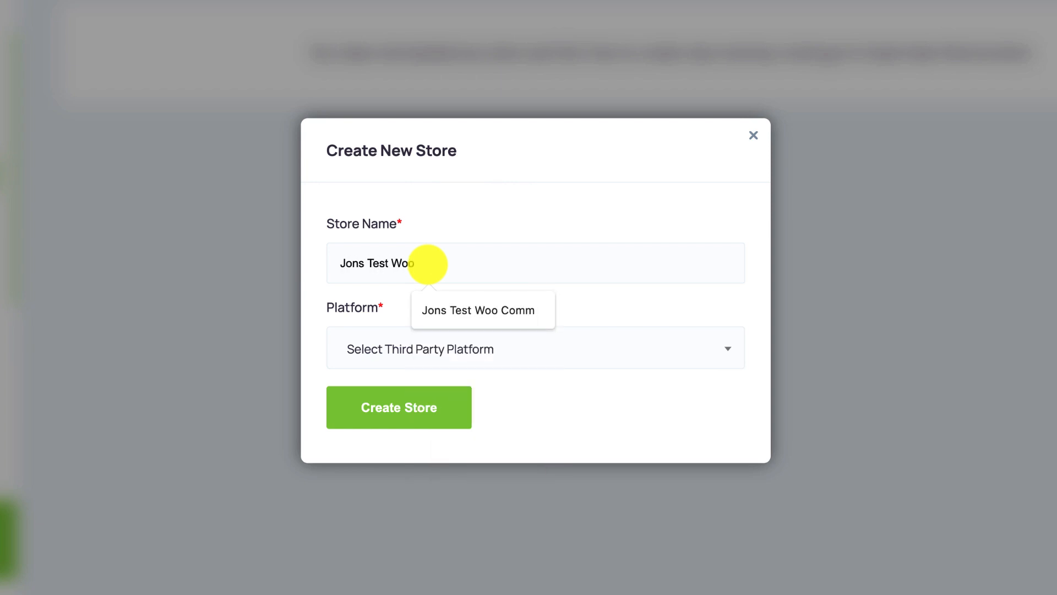
key(Down)
key(Return)
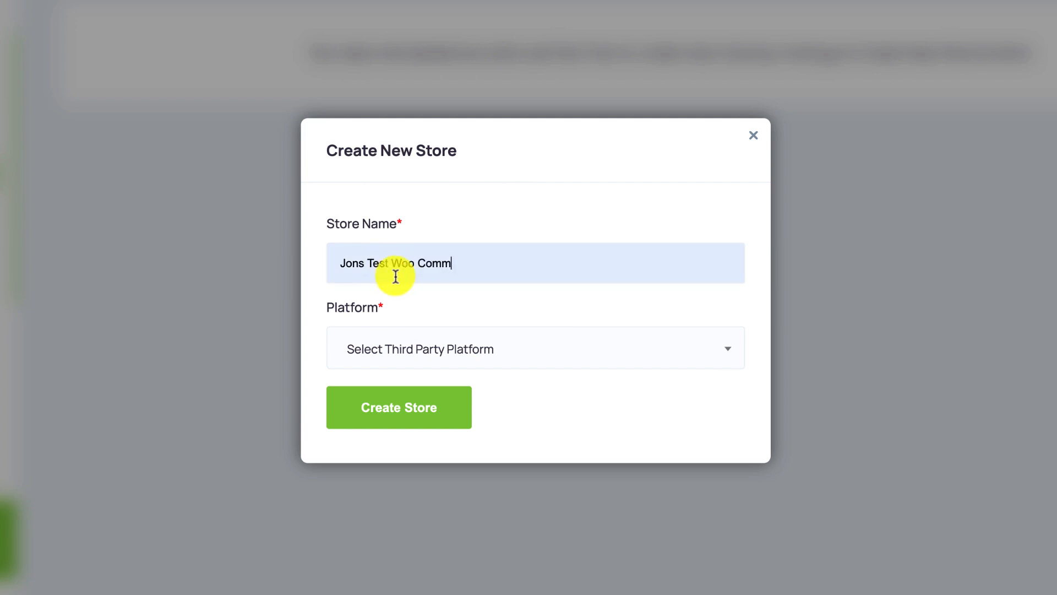
click(428, 362)
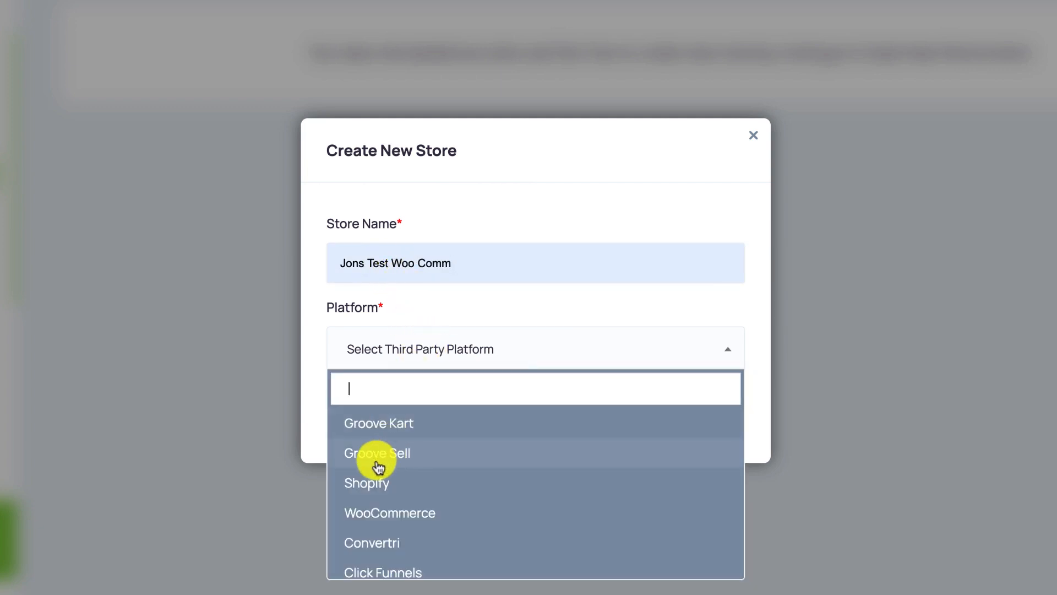
click(370, 518)
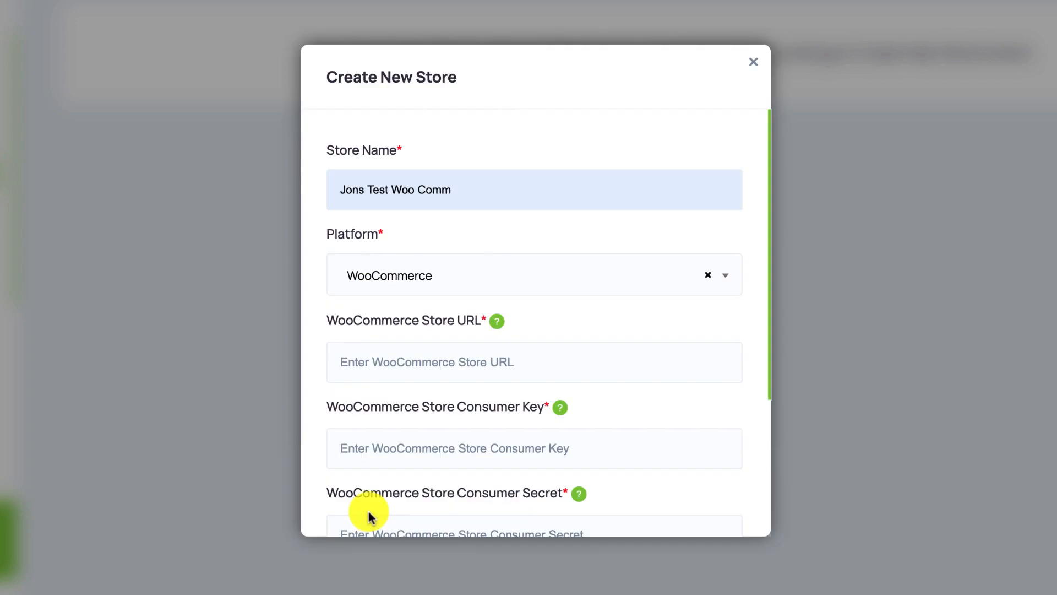
scroll(505, 277, down, 2)
scroll(507, 278, down, 3)
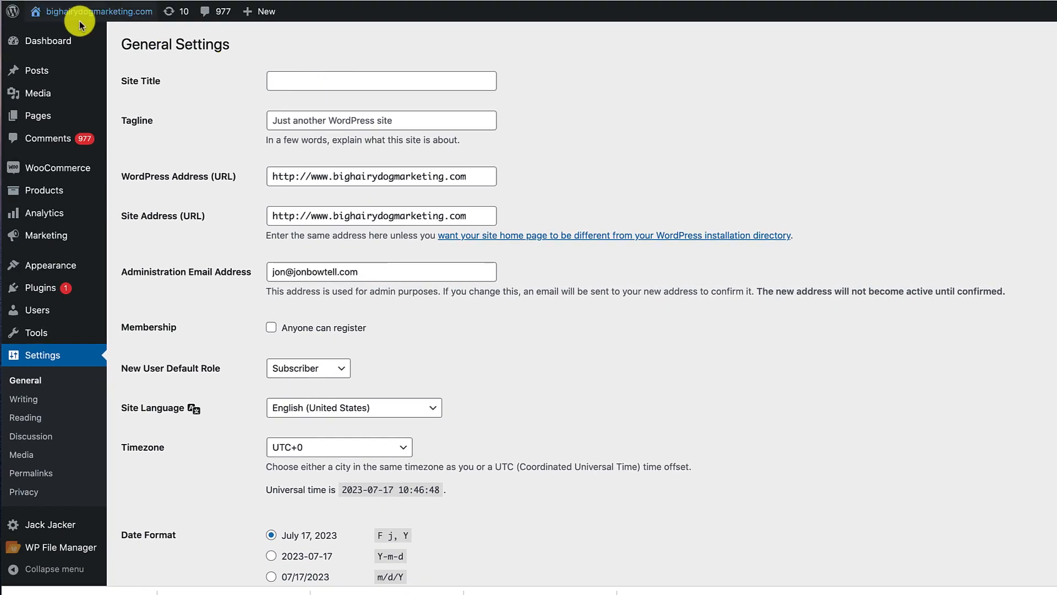
In the WordPress admin, go to the Permalink Settings and check which permalink structure is selected
click(62, 44)
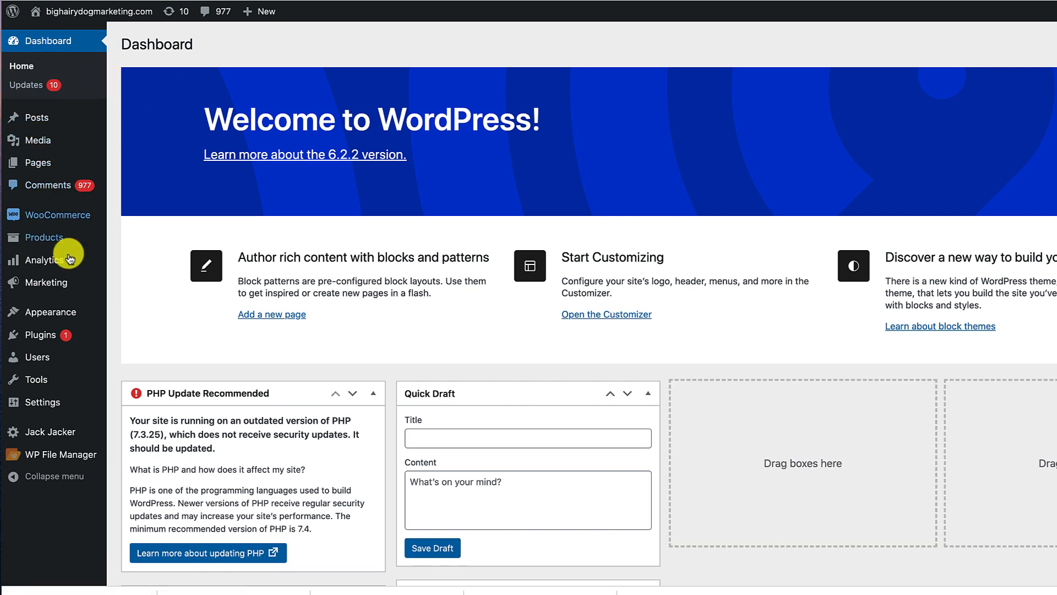
mouse_move(53, 432)
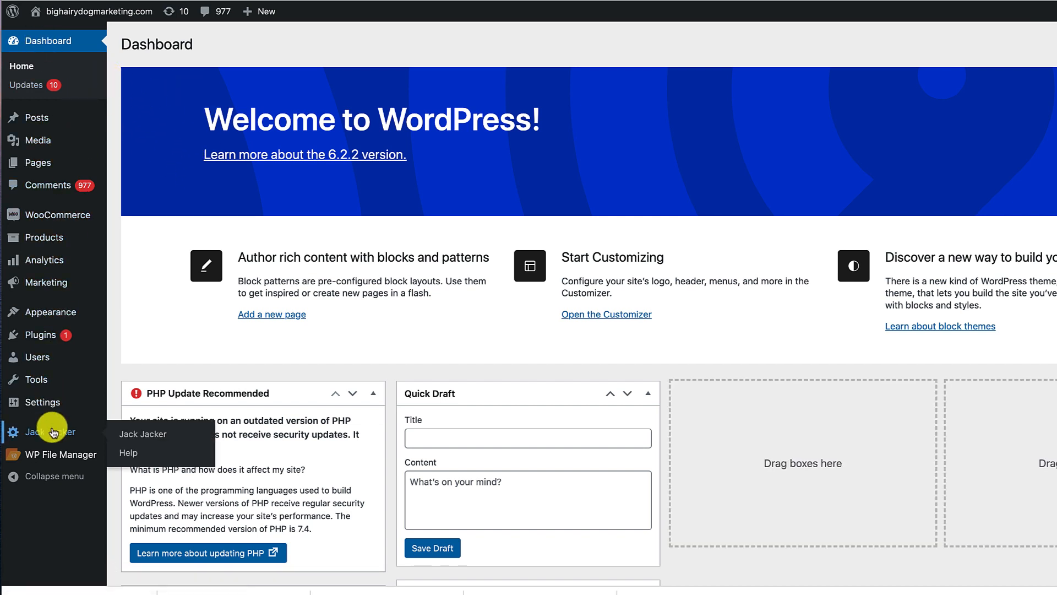
click(32, 405)
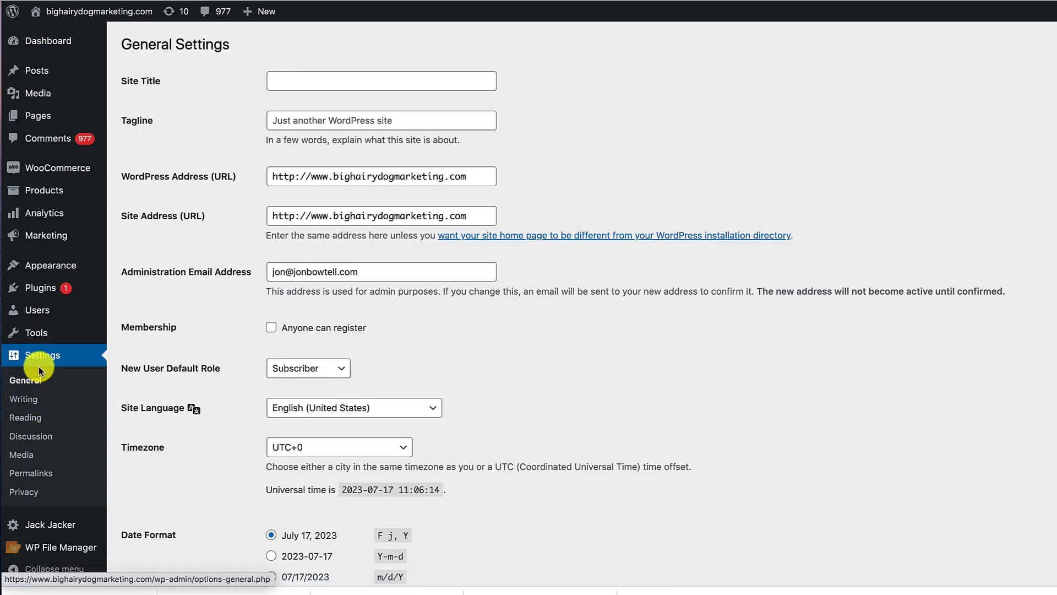
click(41, 478)
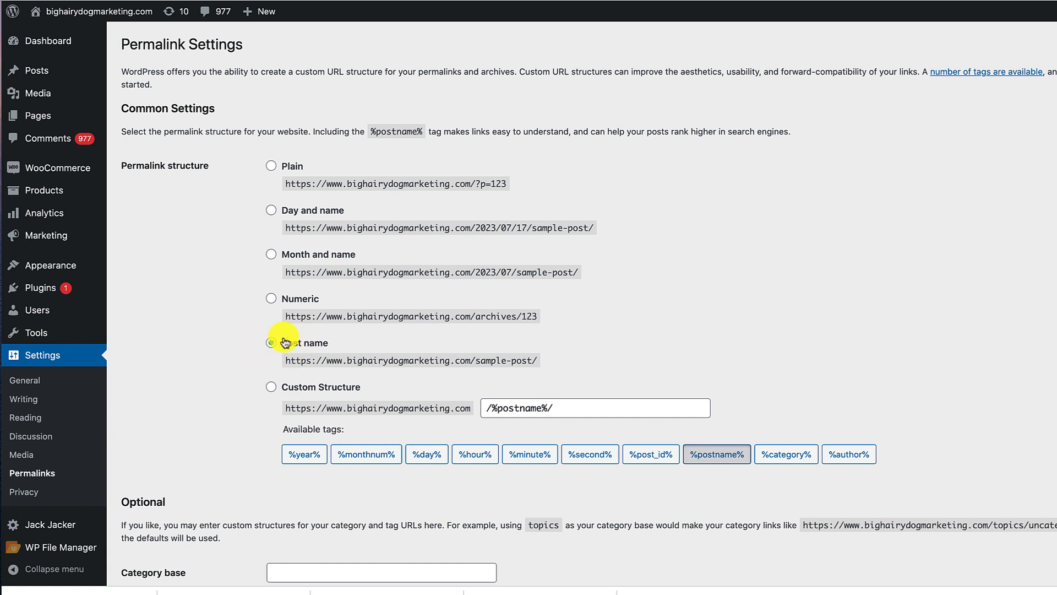
click(22, 380)
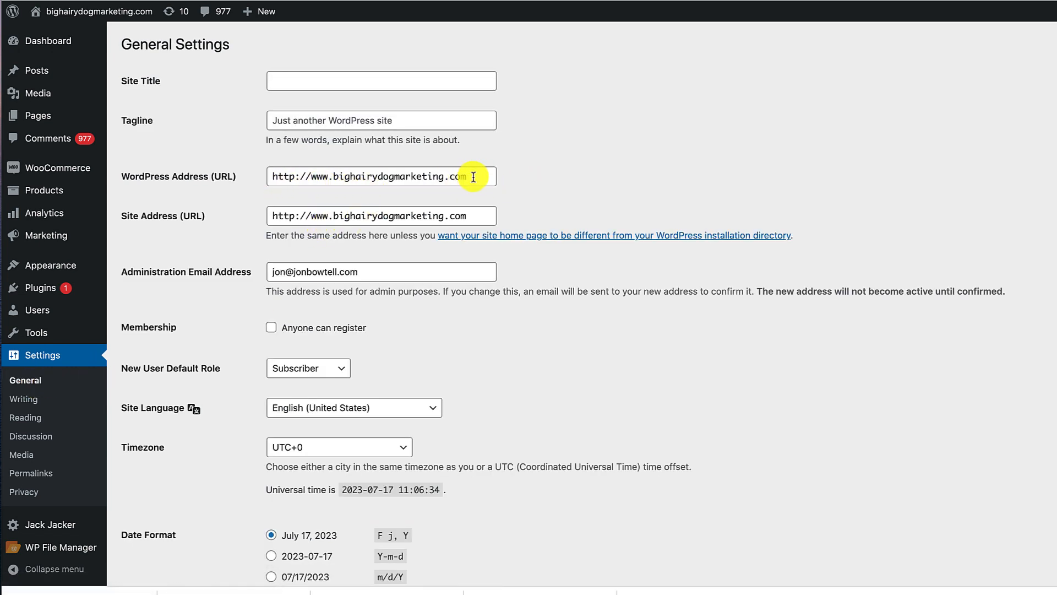
drag(474, 177, 257, 182)
key(ctrl+c)
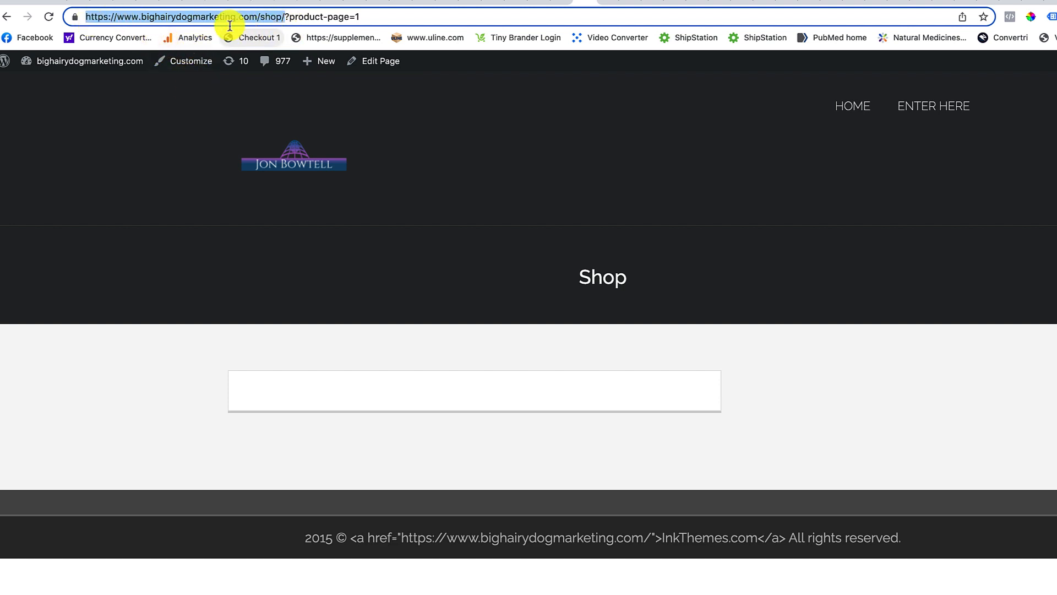
click(557, 5)
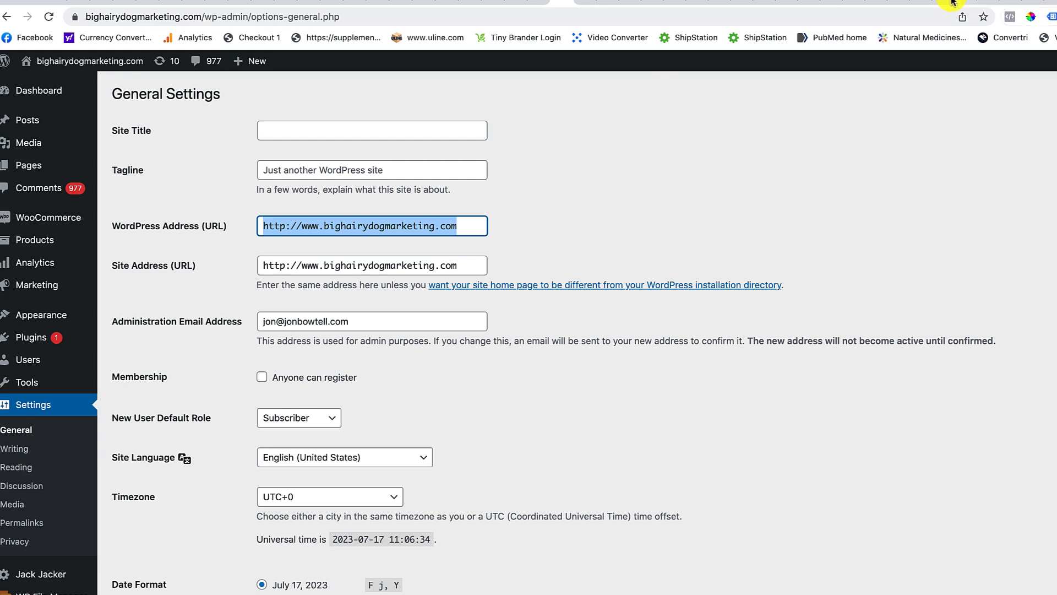
click(899, 2)
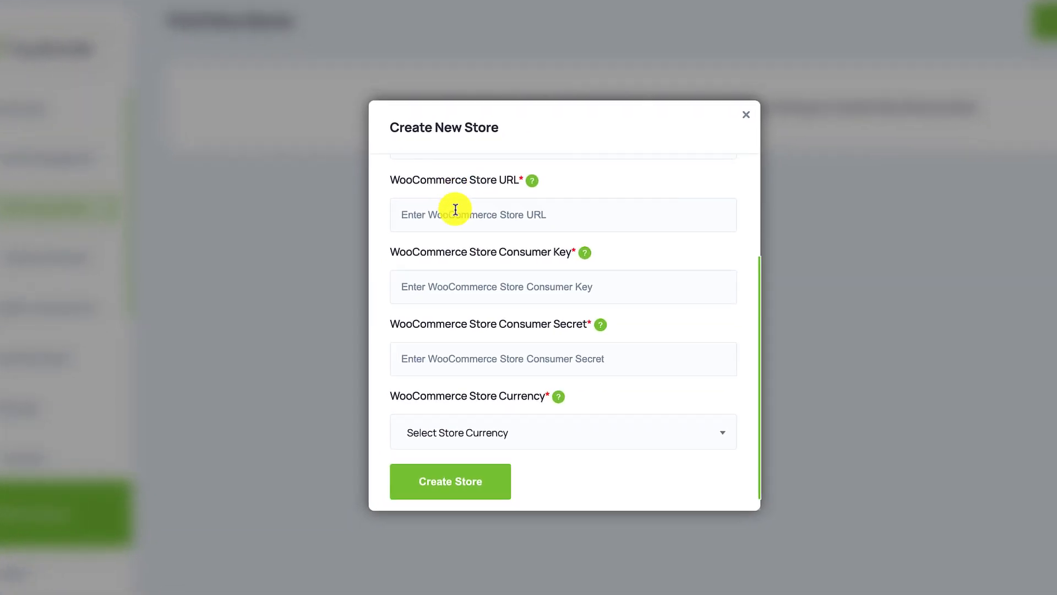
click(502, 258)
key(ctrl+v)
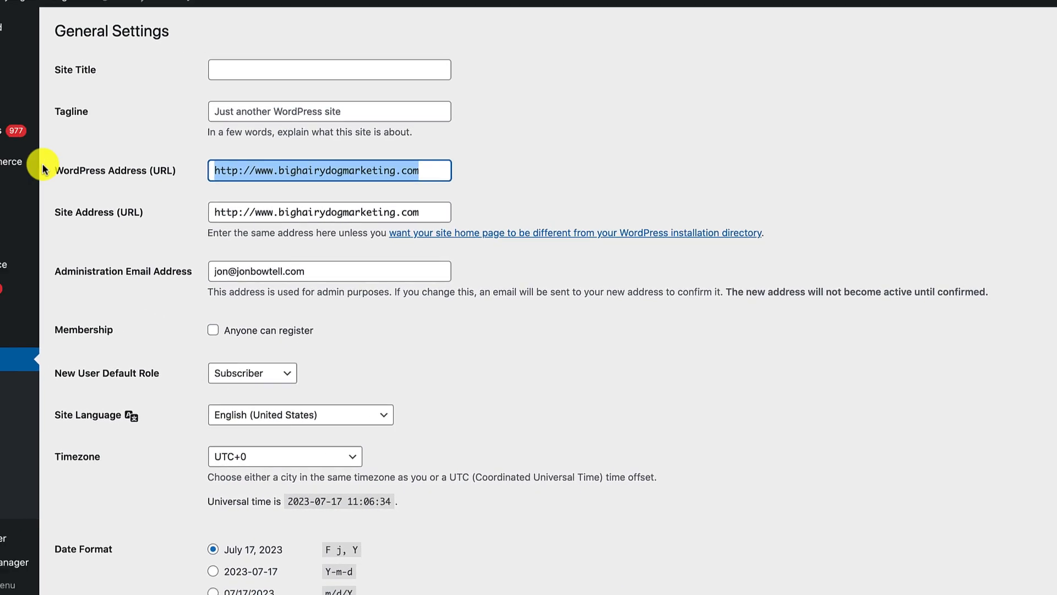
Back in WordPress, go to WooCommerce's advanced REST API settings and start creating an API key
mouse_move(55, 186)
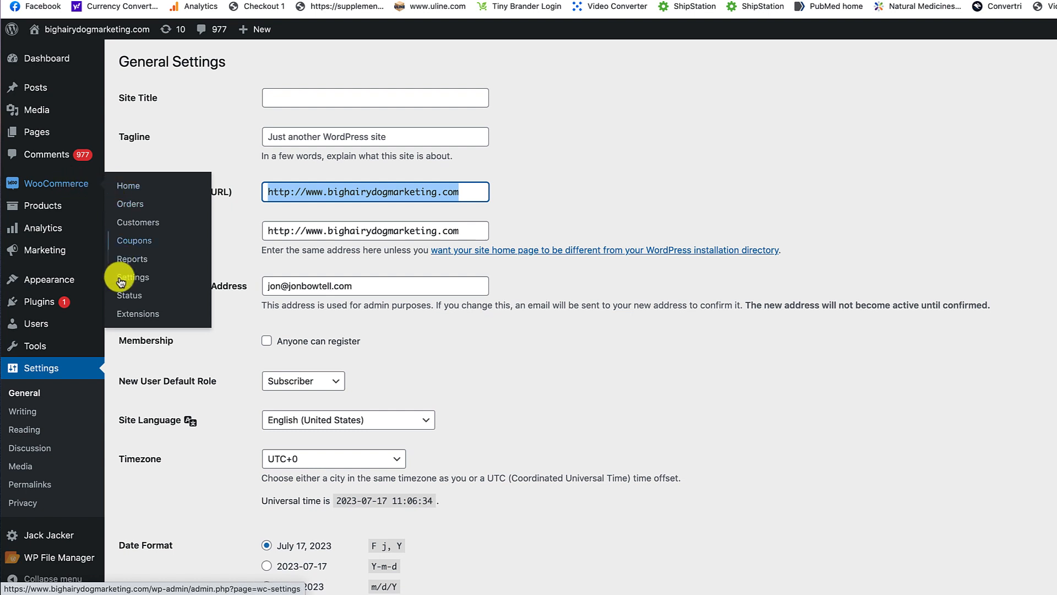
click(138, 278)
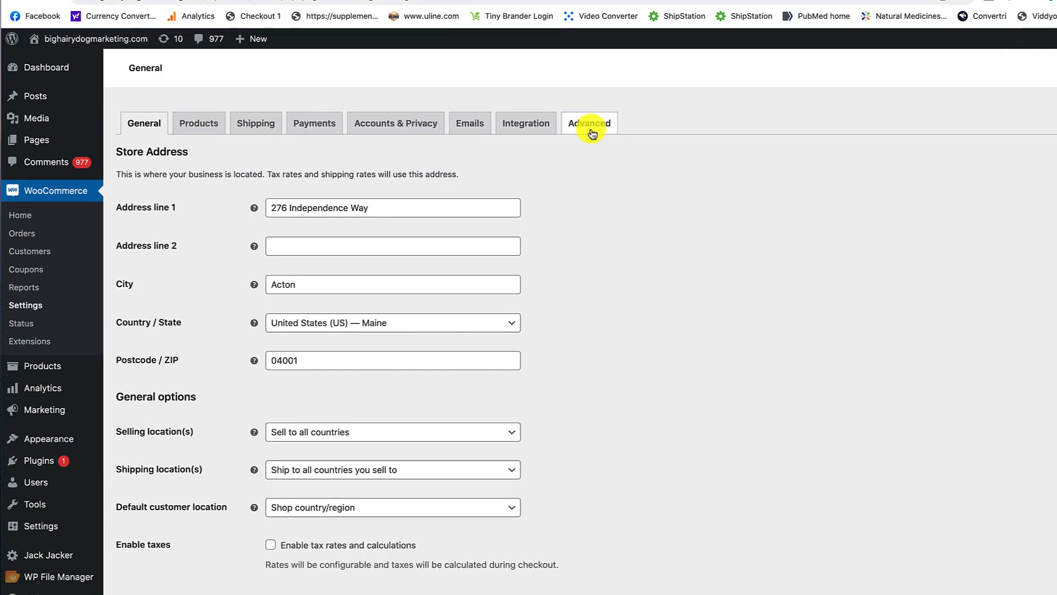
click(586, 125)
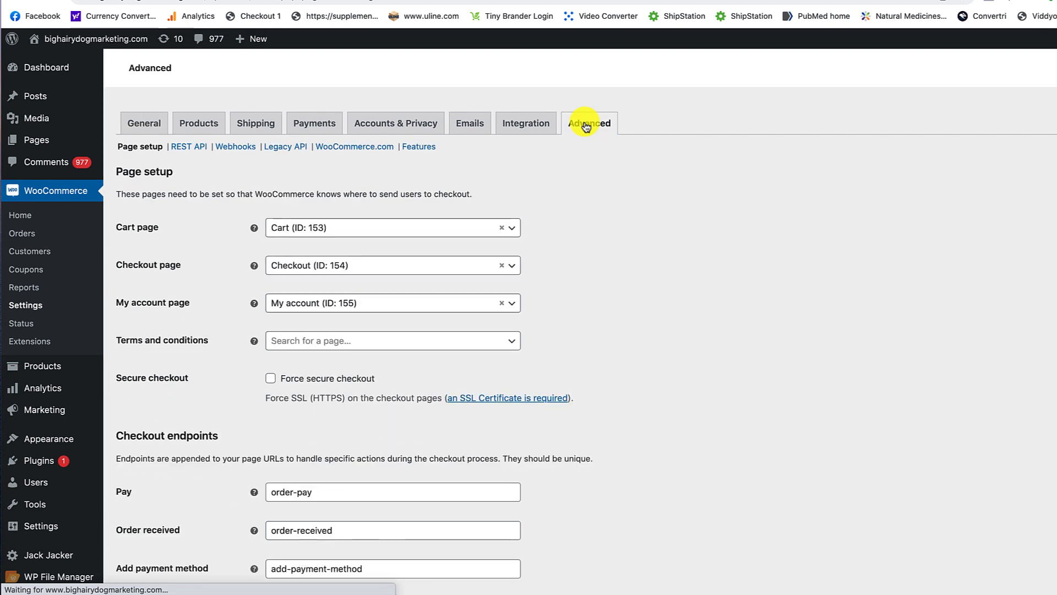
click(190, 149)
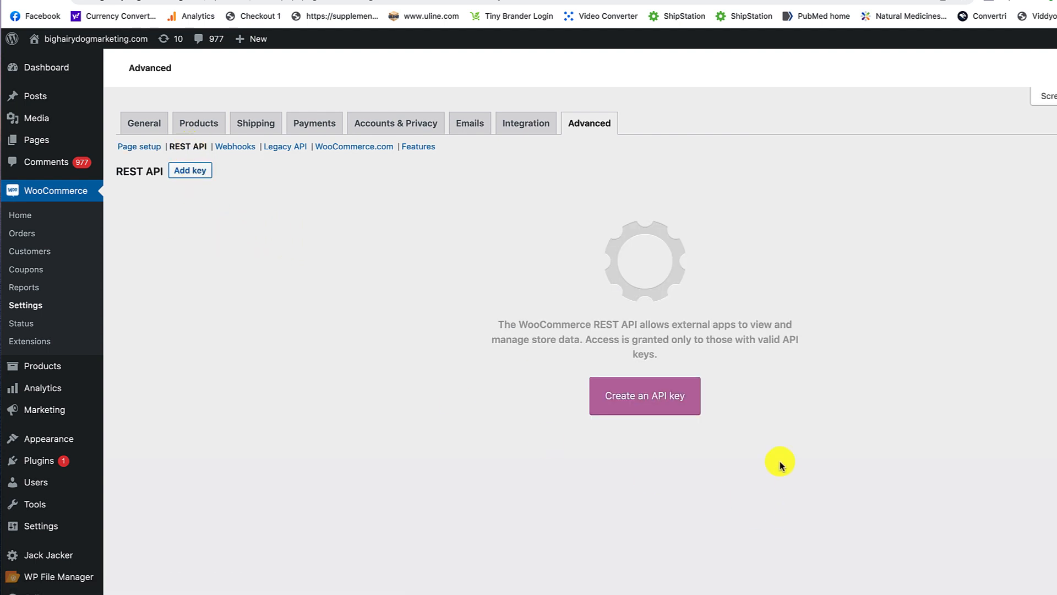
click(639, 396)
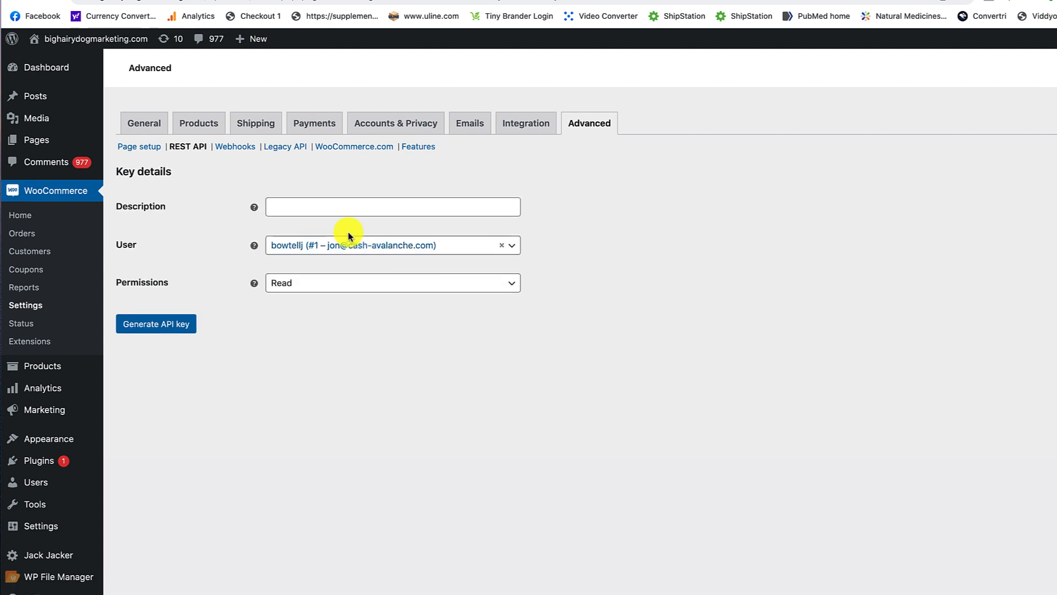
Describe the API key as "Tiny Brander", set its permissions to Read/Write and generate it
click(307, 205)
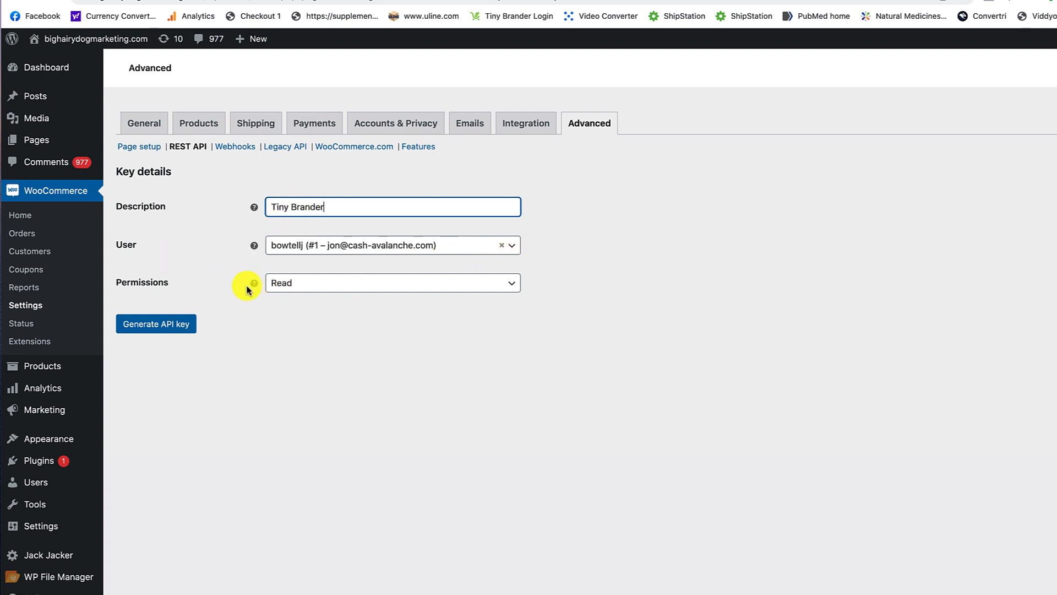
click(290, 287)
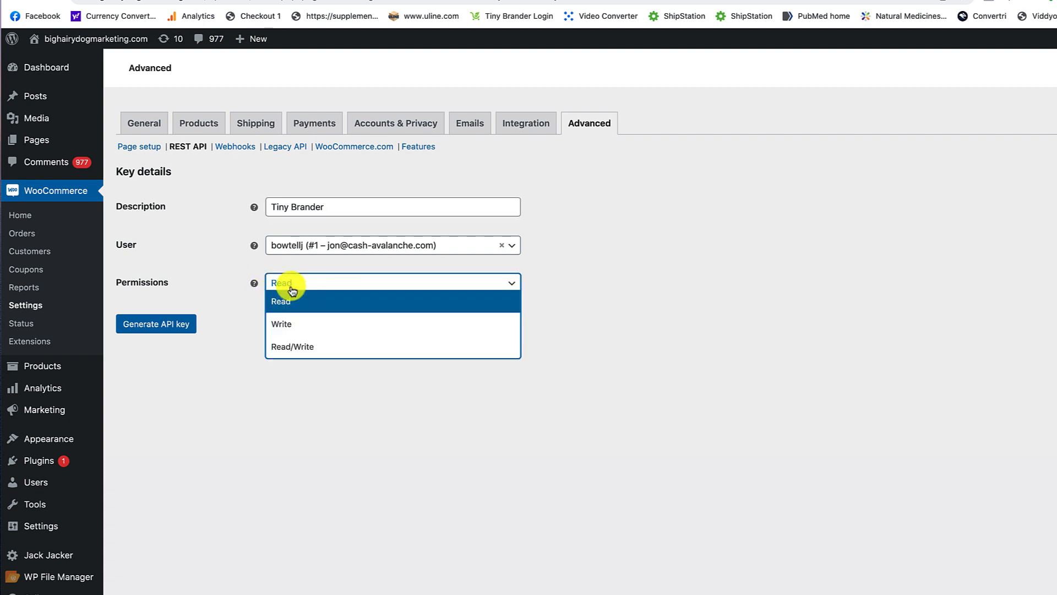
click(300, 349)
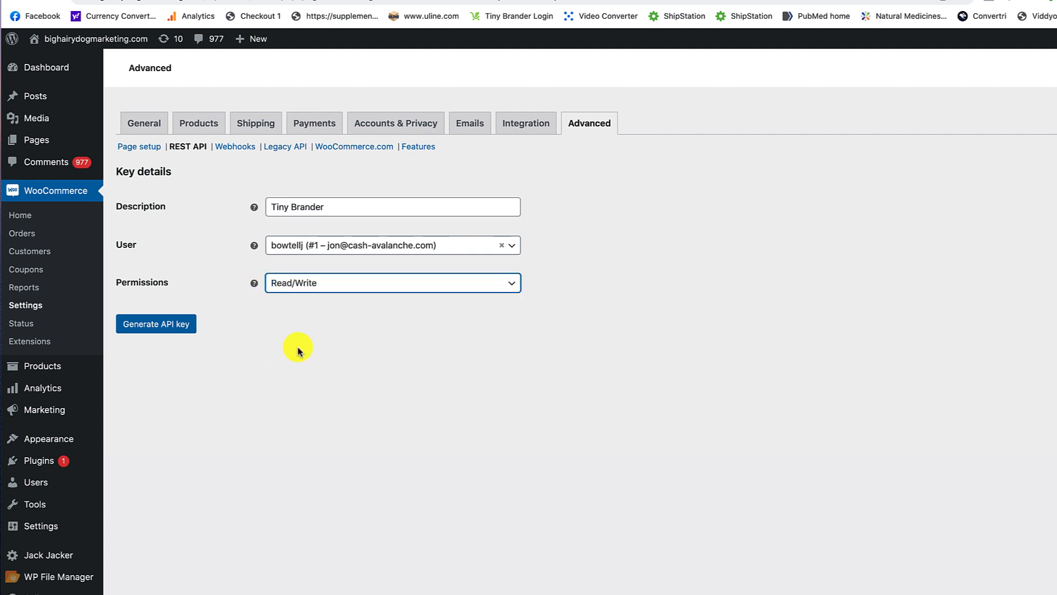
click(176, 327)
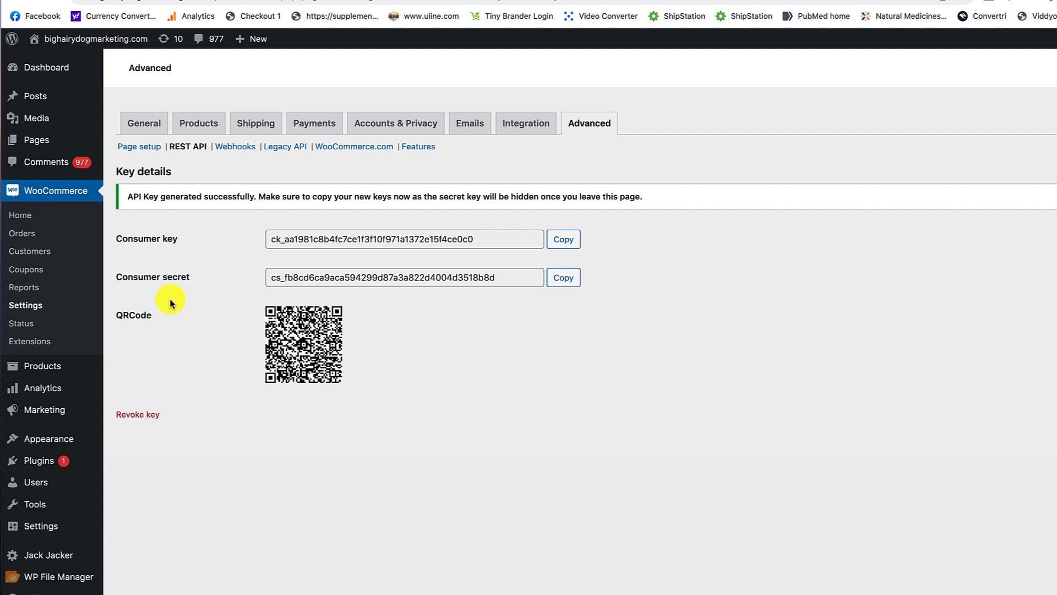
Copy the generated consumer key and paste it into the WooCommerce Store Consumer Key field in Tiny Brander
scroll(564, 243, down, 1)
click(564, 242)
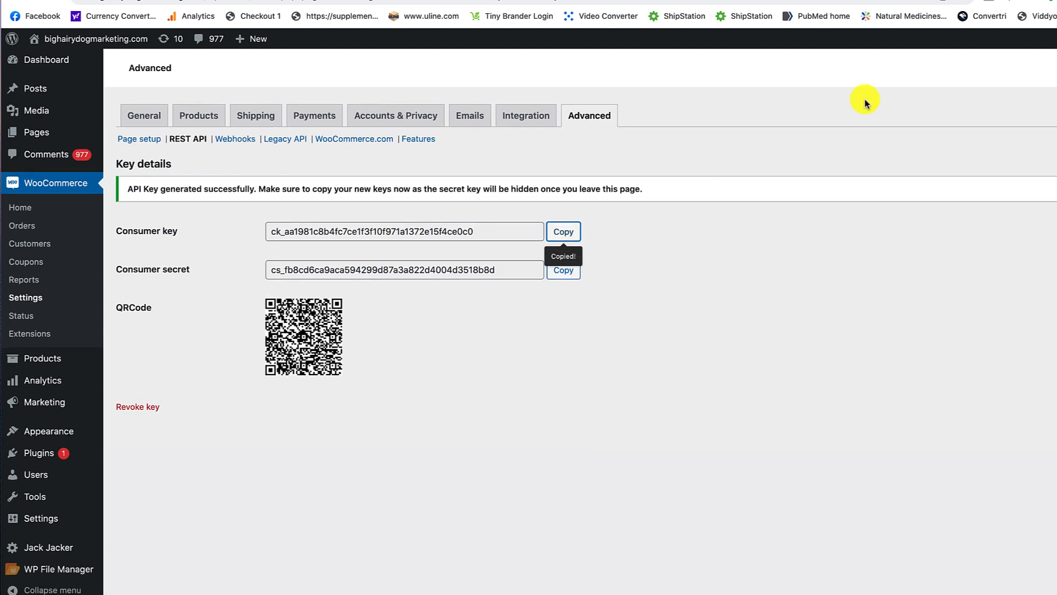
click(903, 2)
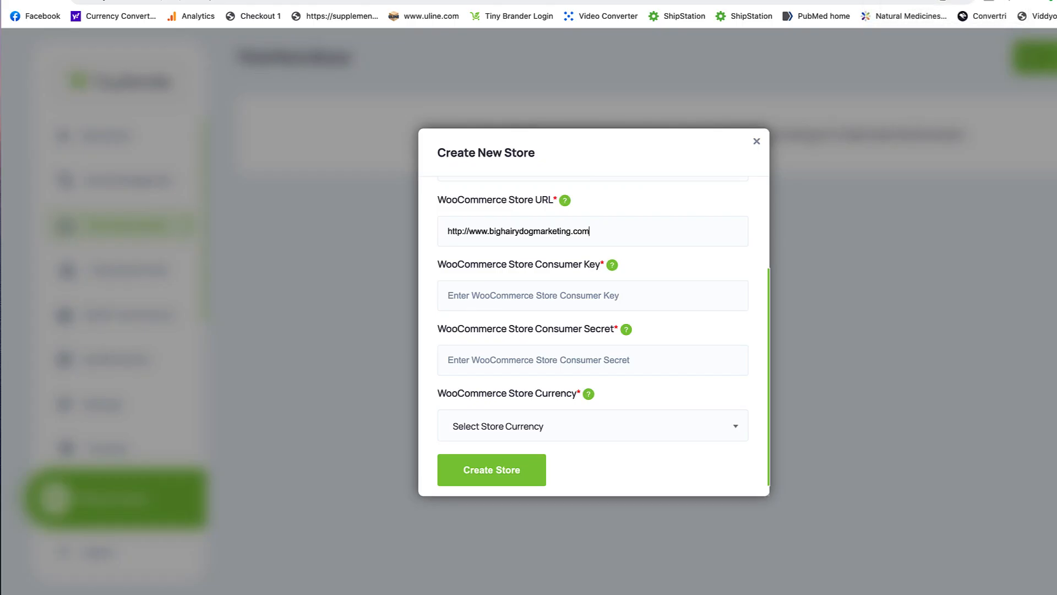
click(499, 288)
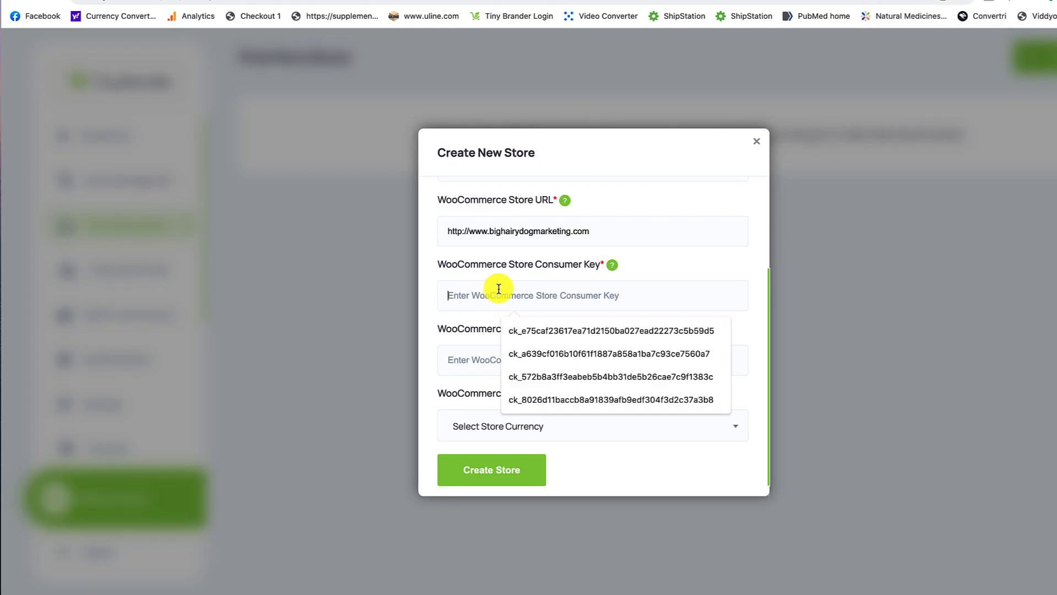
key(ctrl+v)
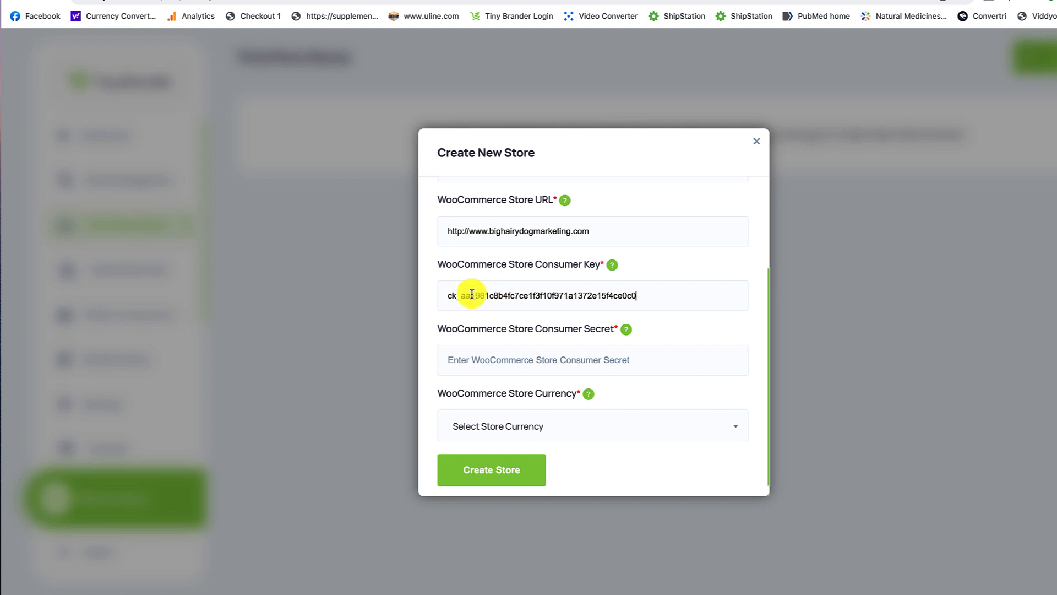
Copy the consumer secret from WordPress and paste it into Tiny Brander's WooCommerce Store Consumer Secret field
click(507, 359)
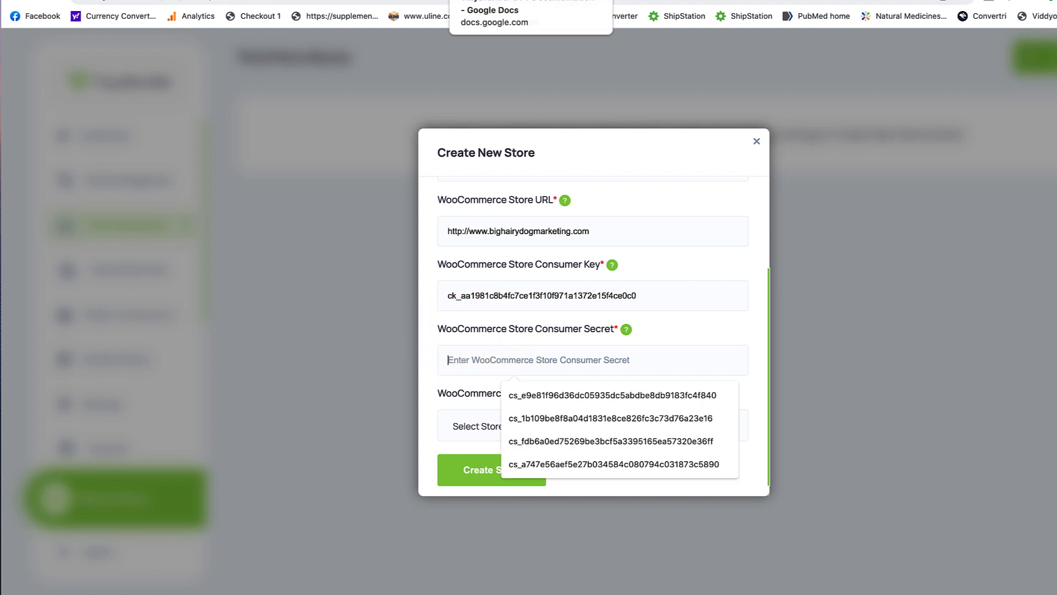
click(616, 2)
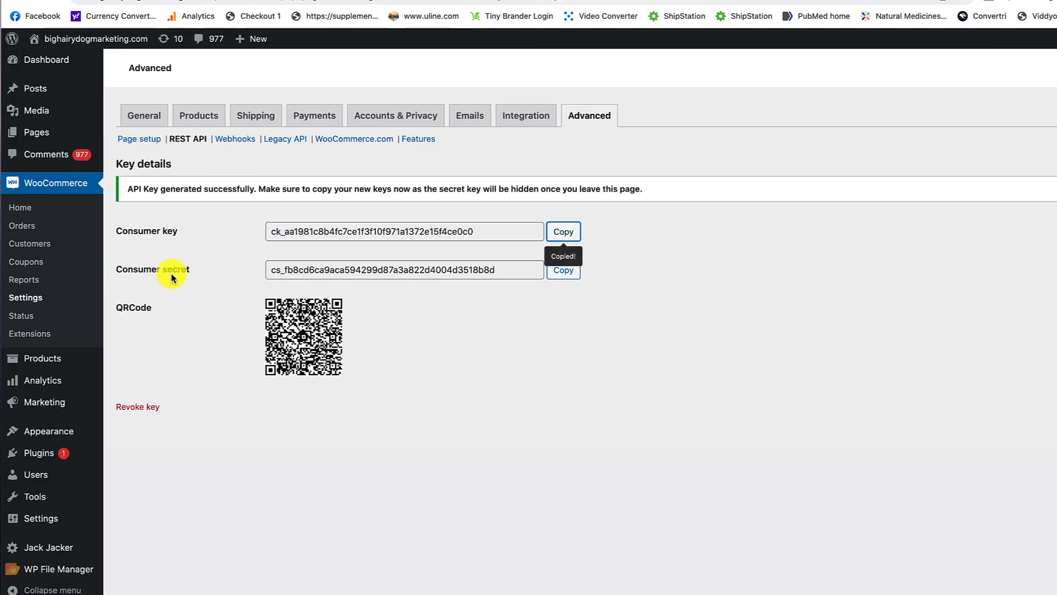
click(563, 270)
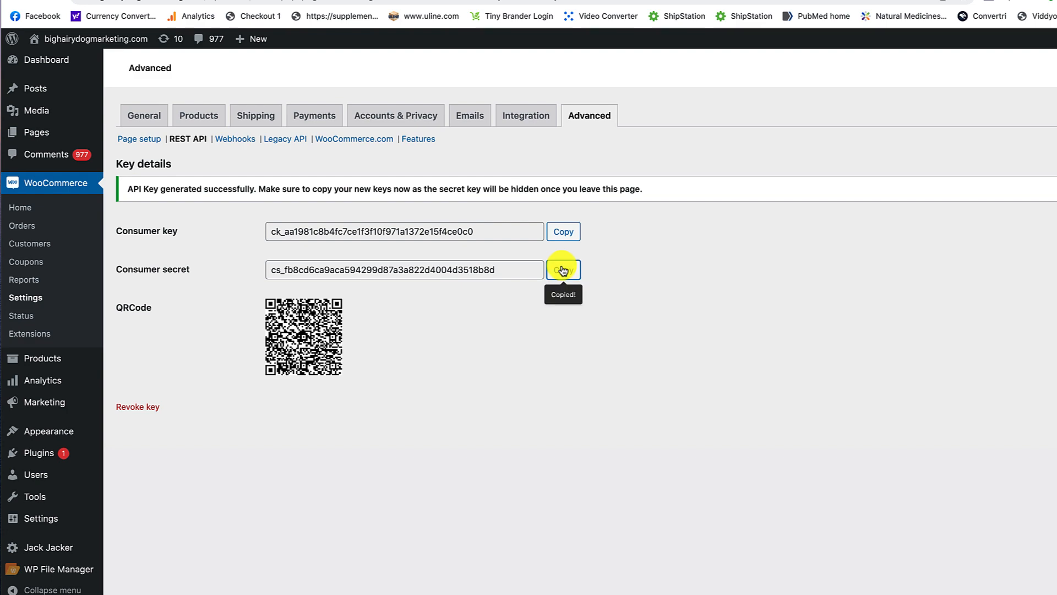
click(892, 3)
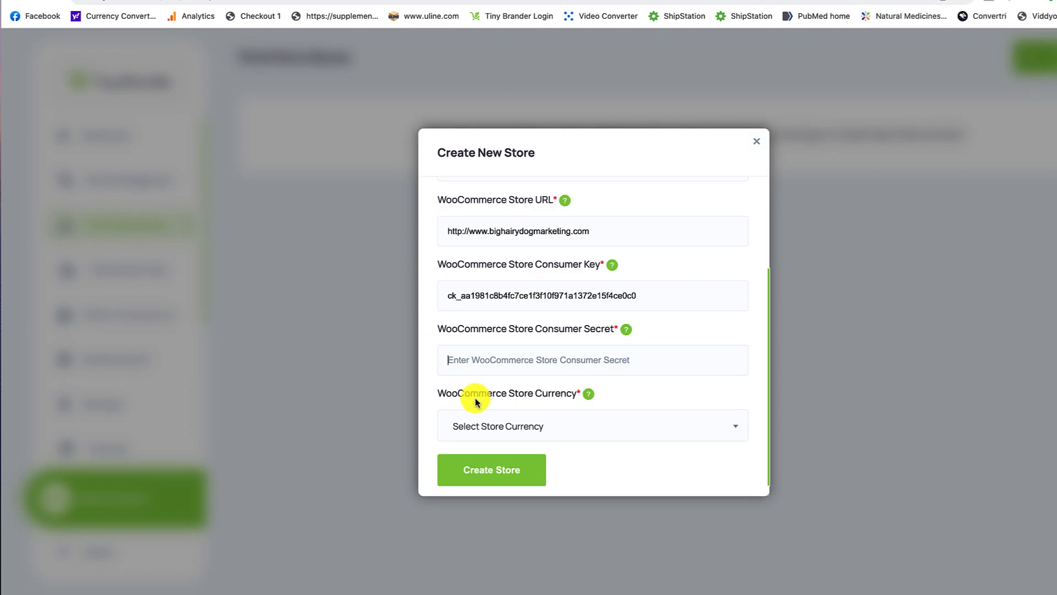
click(498, 362)
key(super+v)
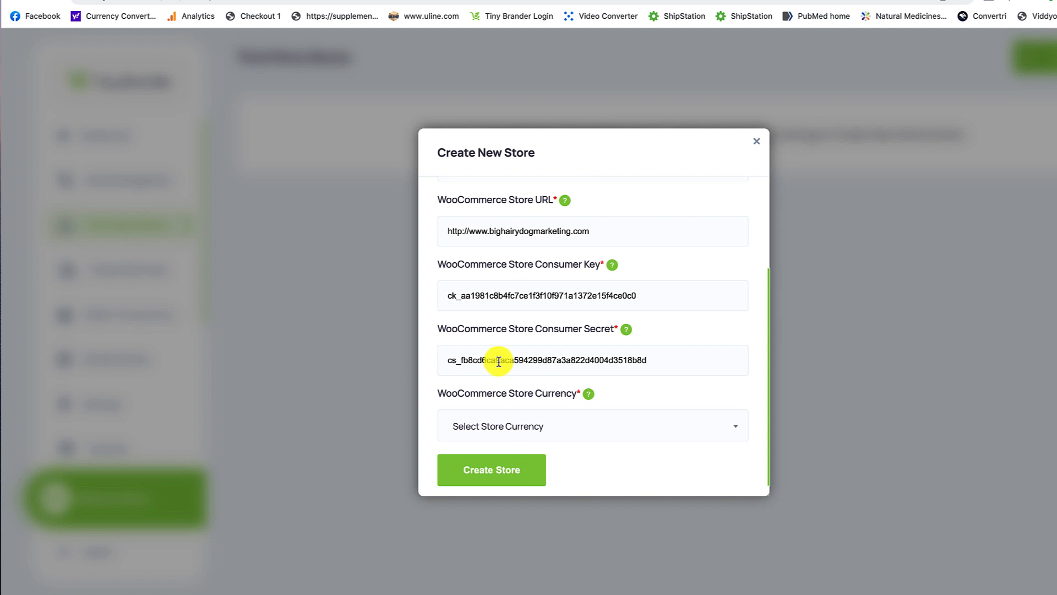
Set the WooCommerce store currency to USD($), check it against the currency in WooCommerce's general settings, and create the store
click(515, 429)
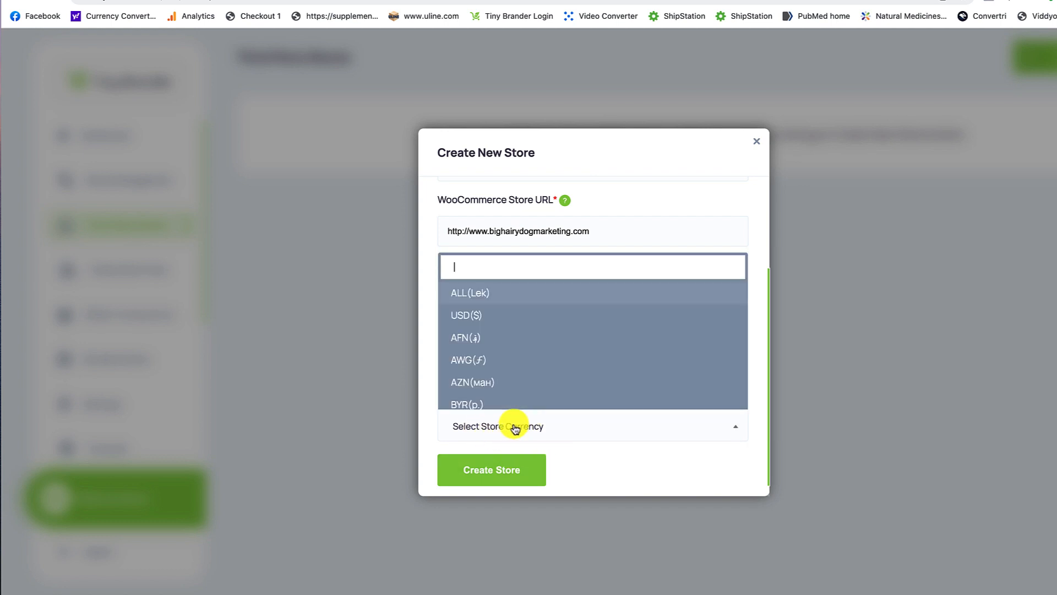
click(478, 316)
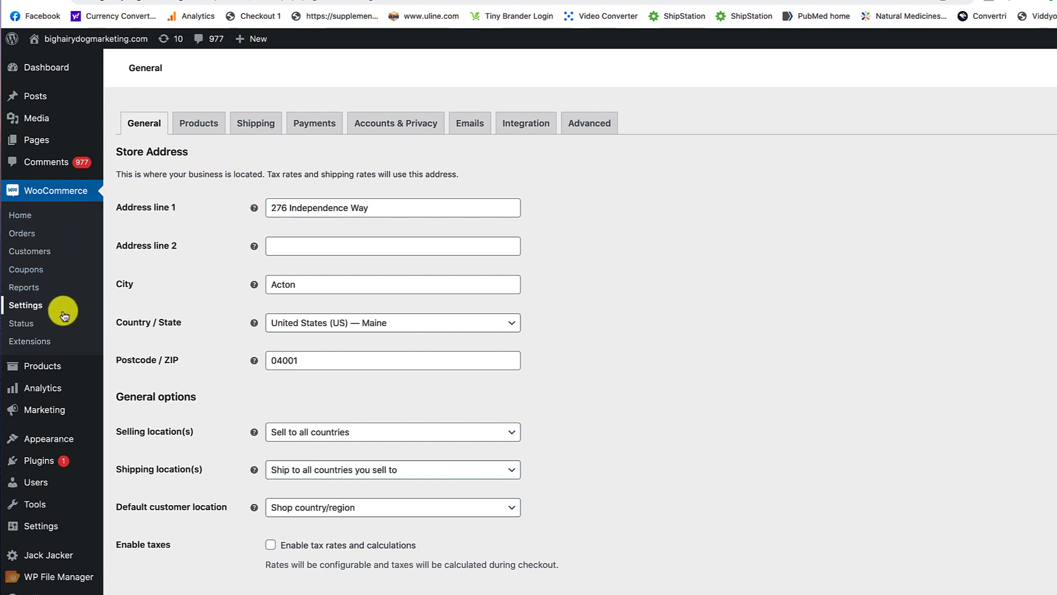
scroll(347, 336, down, 5)
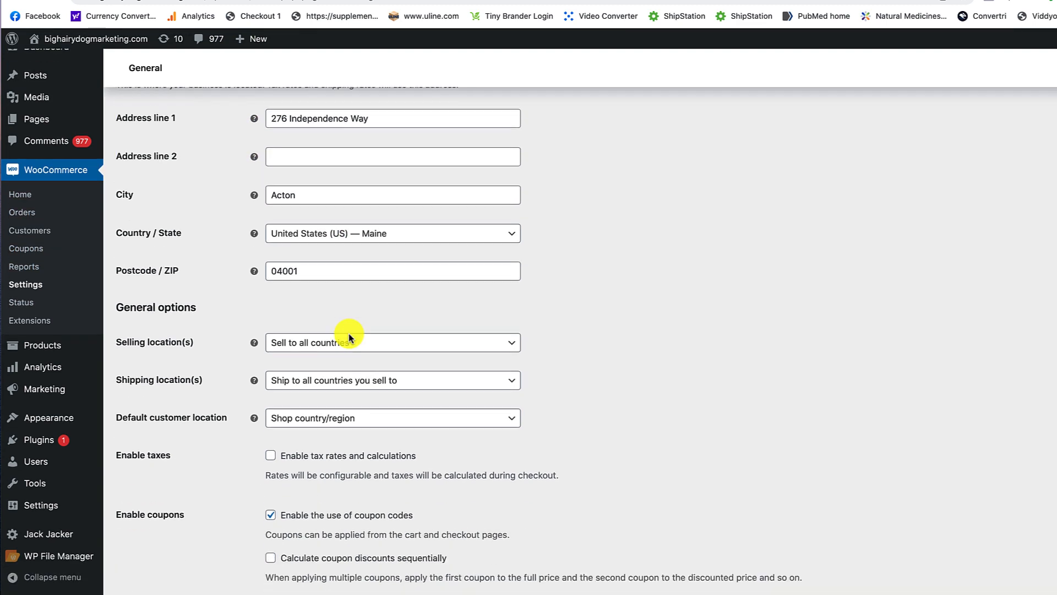
scroll(344, 342, down, 2)
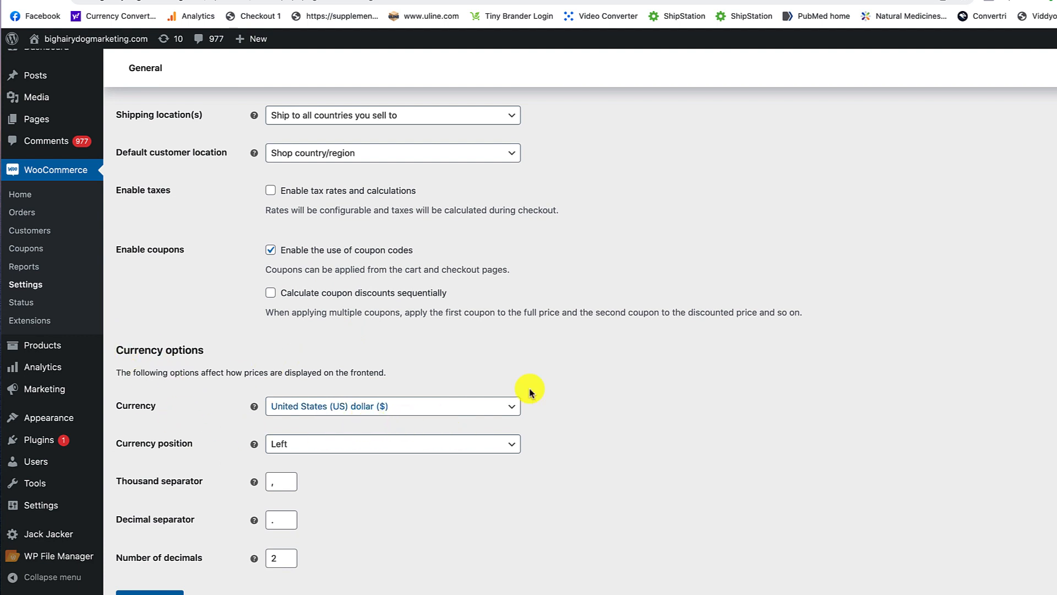
click(896, 1)
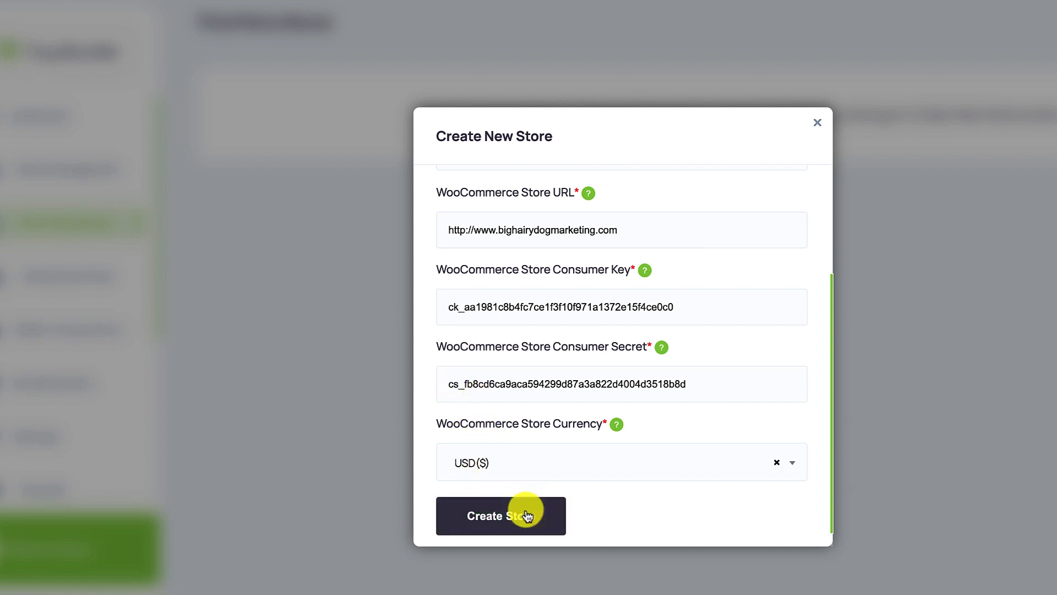
click(502, 516)
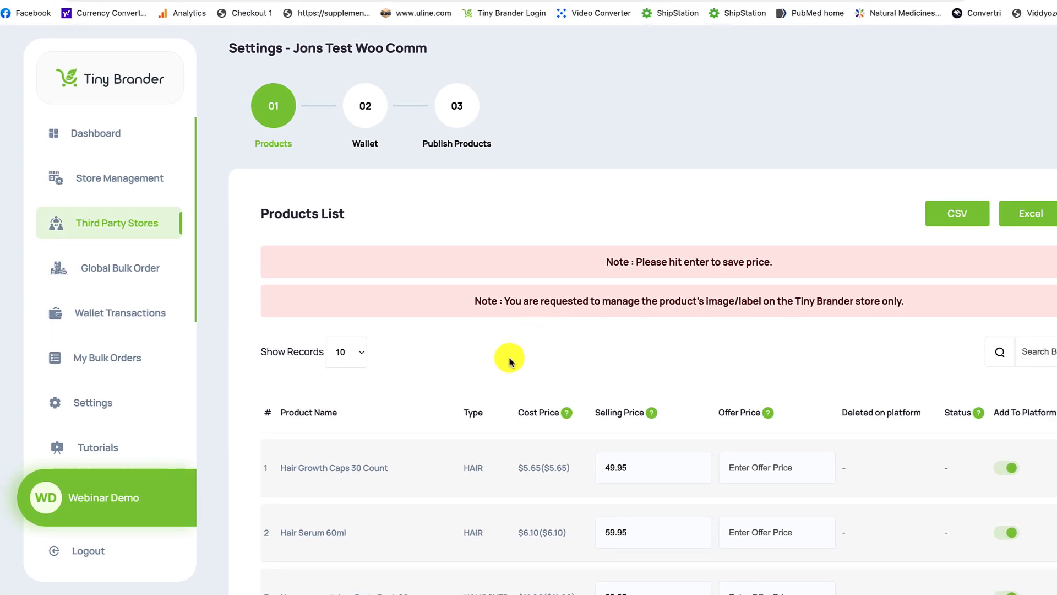
Review the new store's product list, including the selling prices, row actions and Add To Platform settings
scroll(655, 337, down, 3)
scroll(655, 337, down, 7)
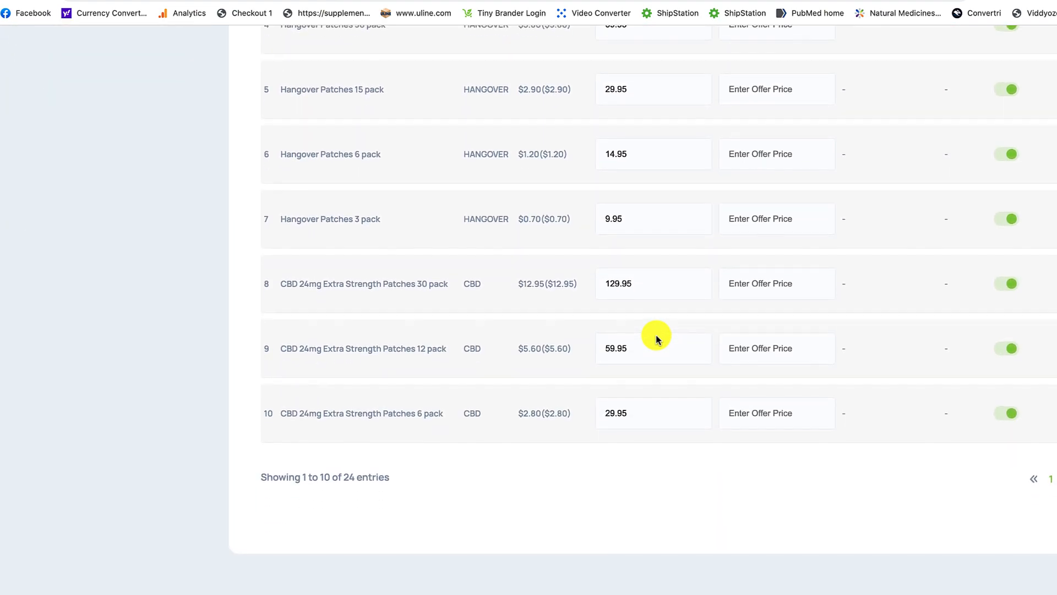
scroll(655, 336, up, 8)
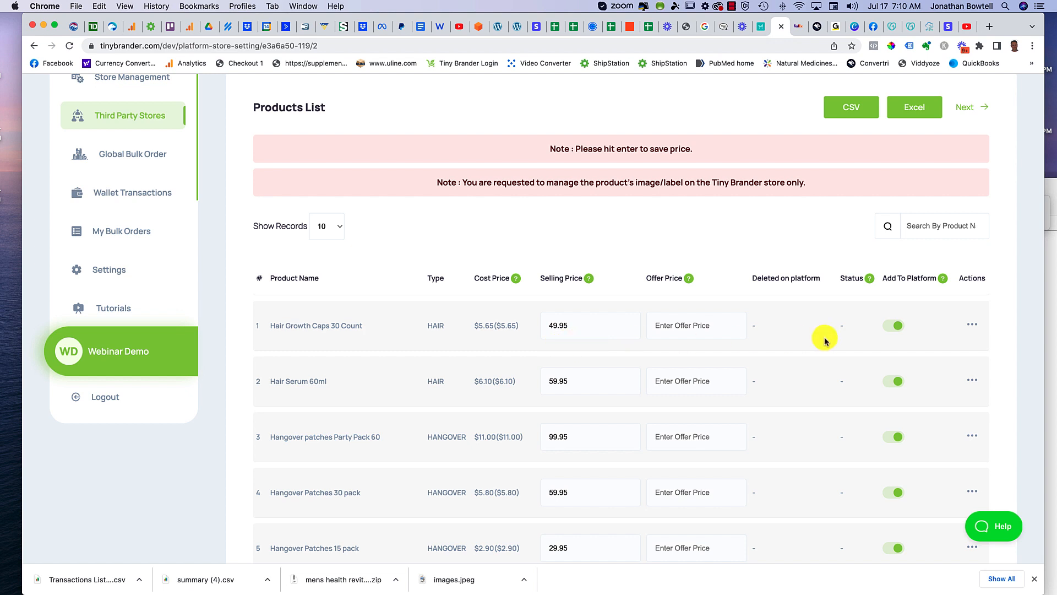
click(973, 327)
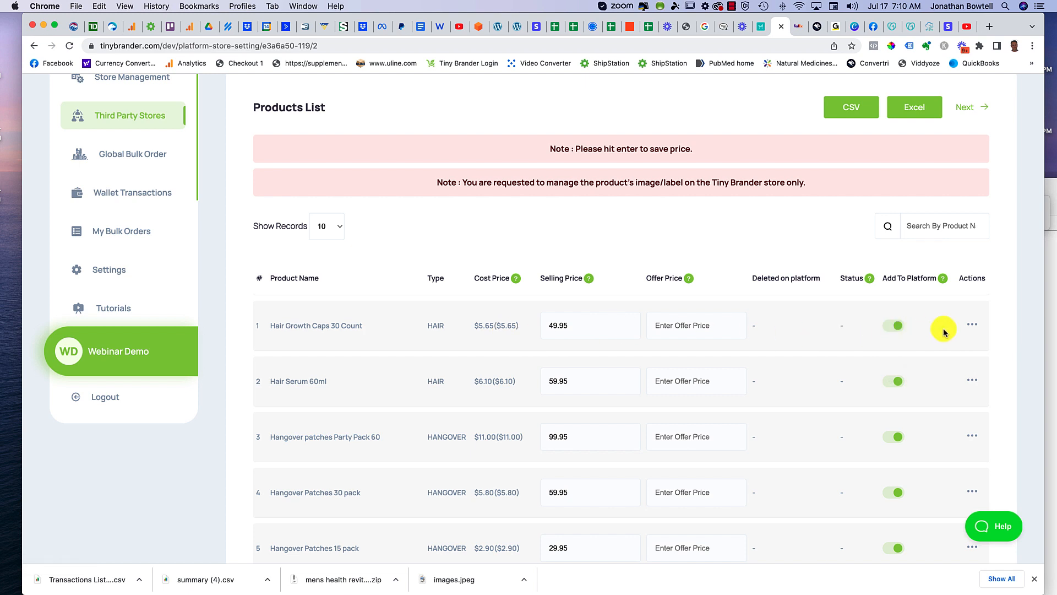
mouse_move(973, 329)
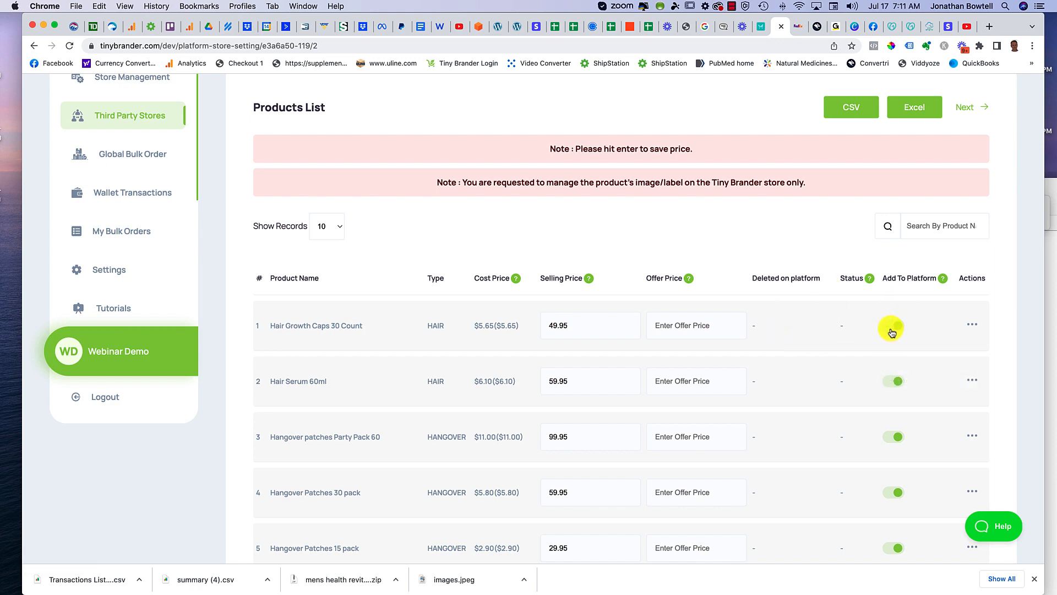
scroll(892, 352, down, 1)
scroll(891, 355, down, 6)
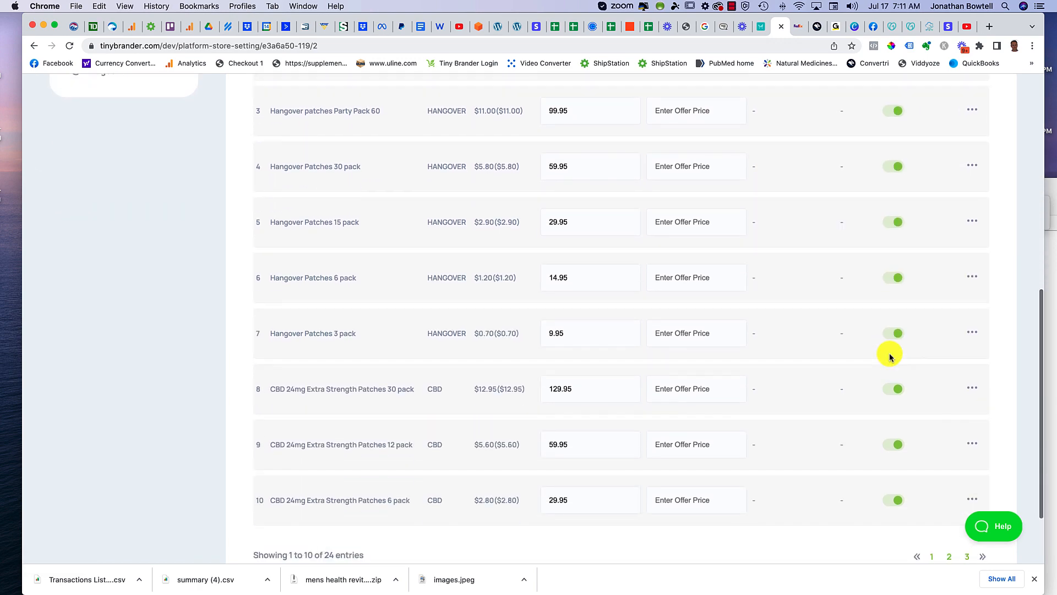
scroll(887, 349, up, 10)
scroll(884, 352, down, 4)
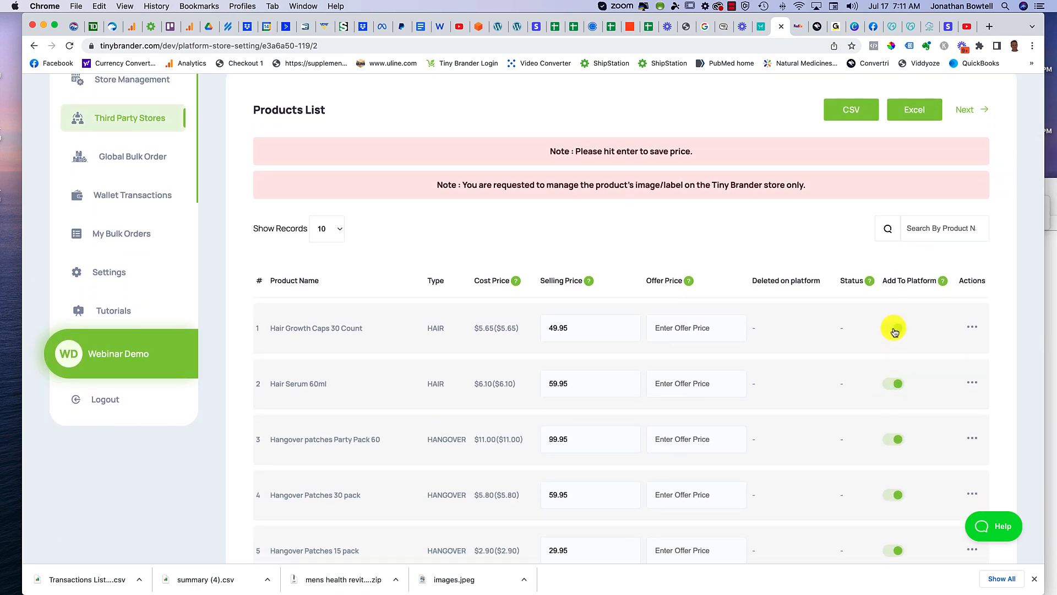
Turn off Add To Platform for Hair Growth Caps 30 Count and Hair Serum 60ml
click(893, 329)
click(890, 385)
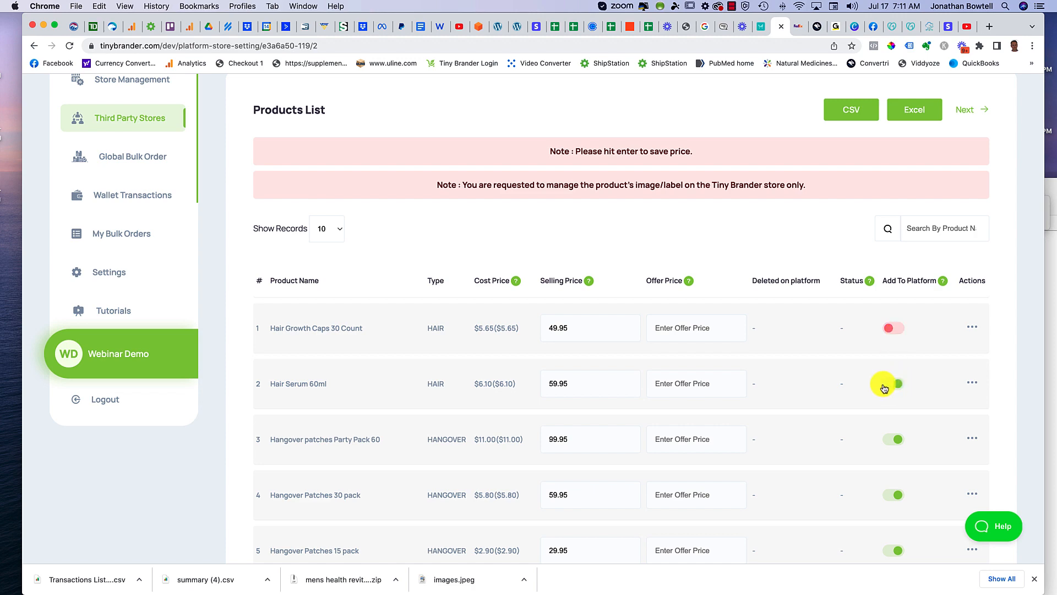
scroll(892, 385, down, 4)
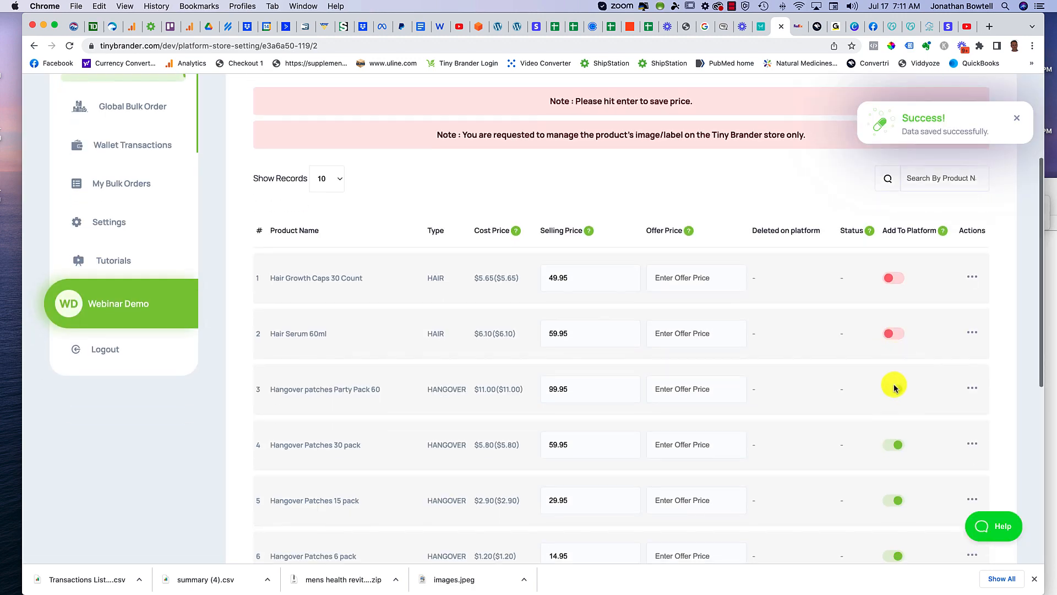
Proceed through the wallet stage with the preselected wallet and publish the products to the store
scroll(893, 383, up, 9)
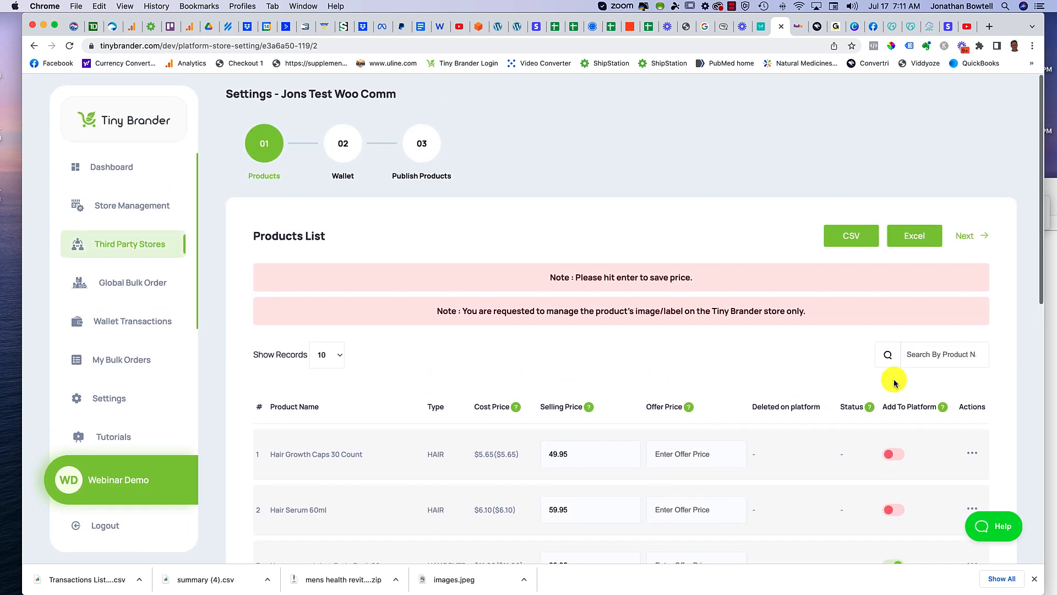
click(968, 236)
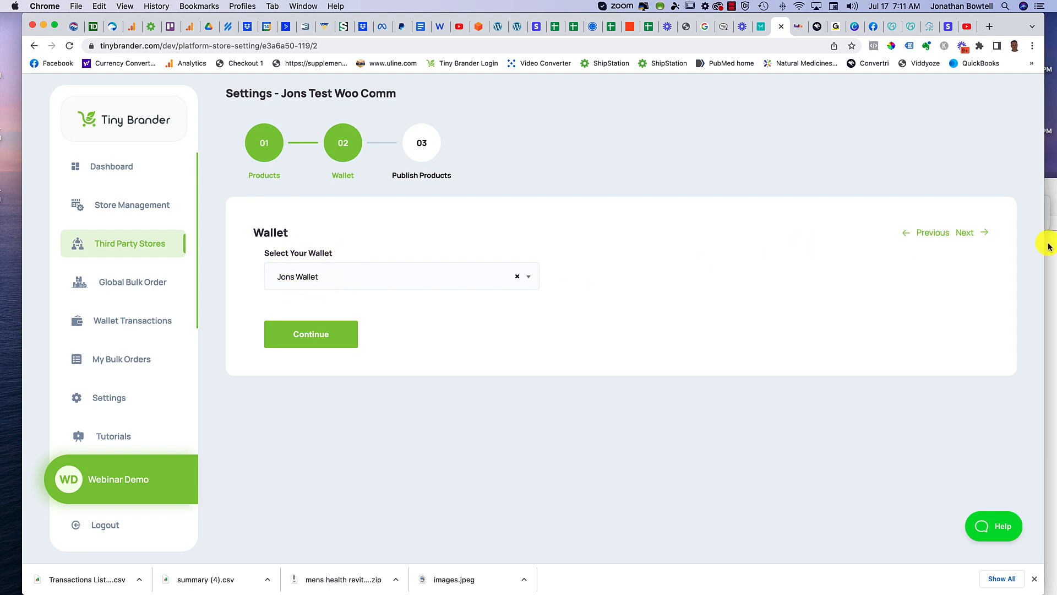
click(969, 234)
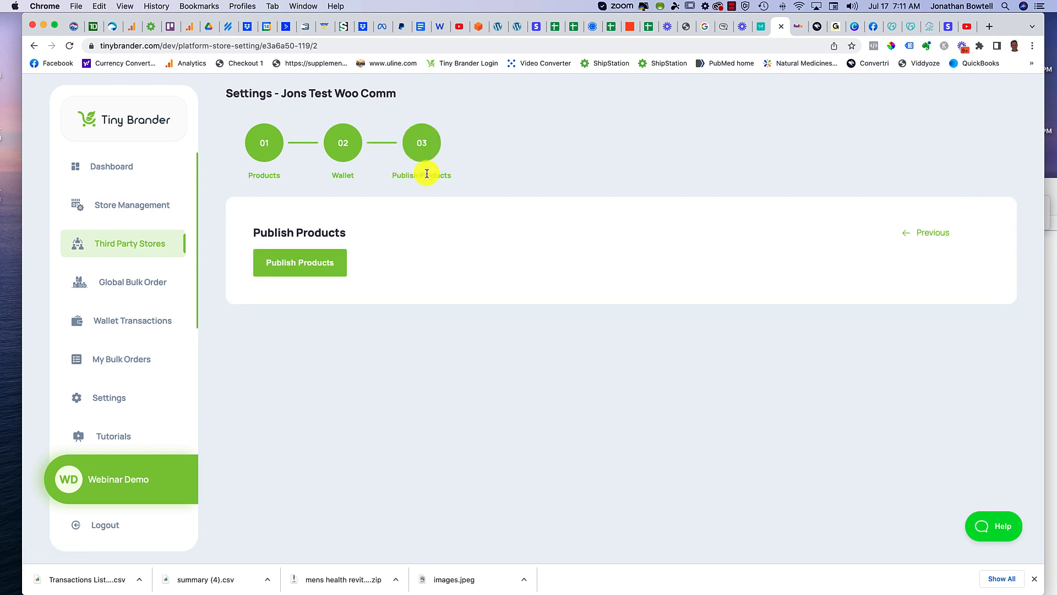
click(305, 268)
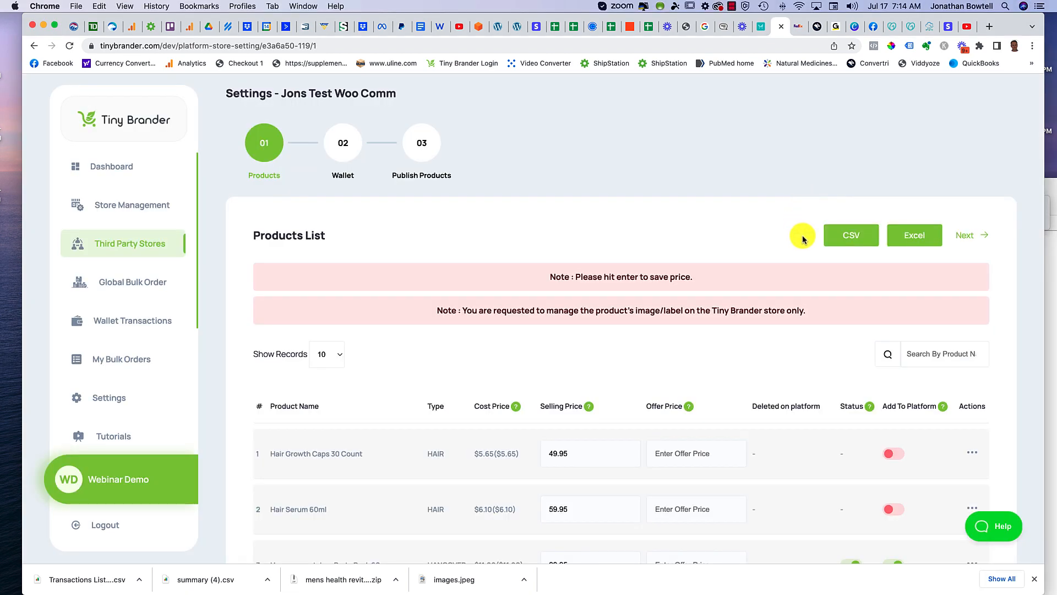
Check the status of each product in the store's product list
scroll(803, 236, down, 5)
scroll(804, 234, down, 4)
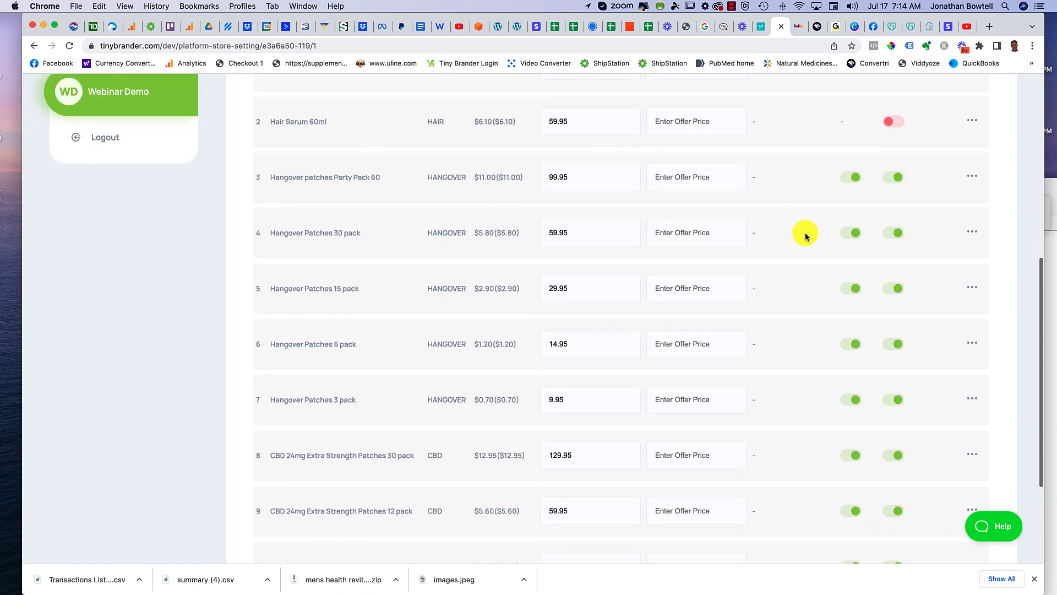
scroll(804, 230, up, 9)
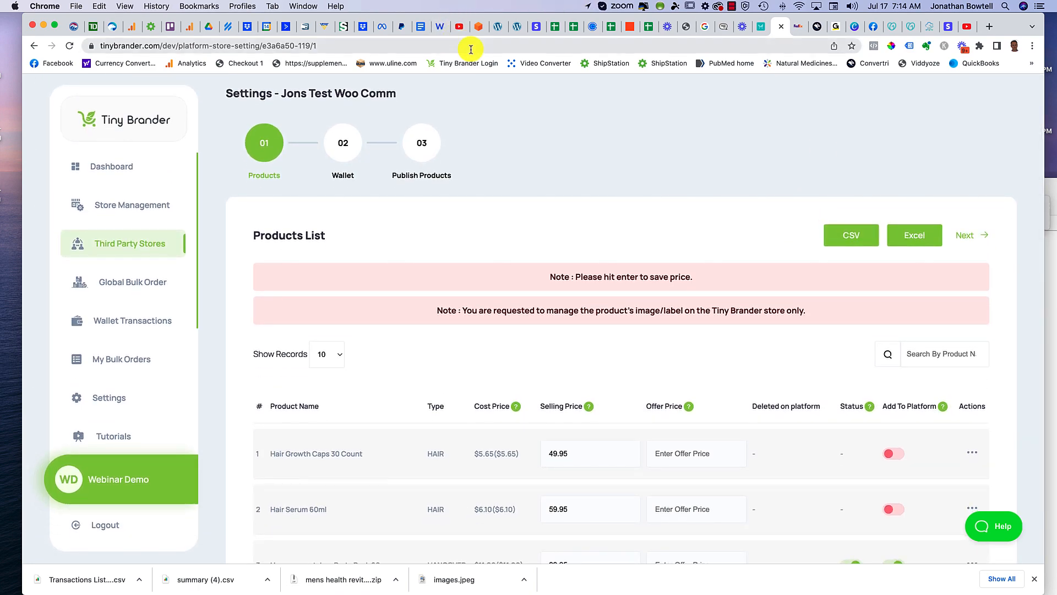
Switch to the WordPress site's shop and examine the published products on both pages
click(518, 26)
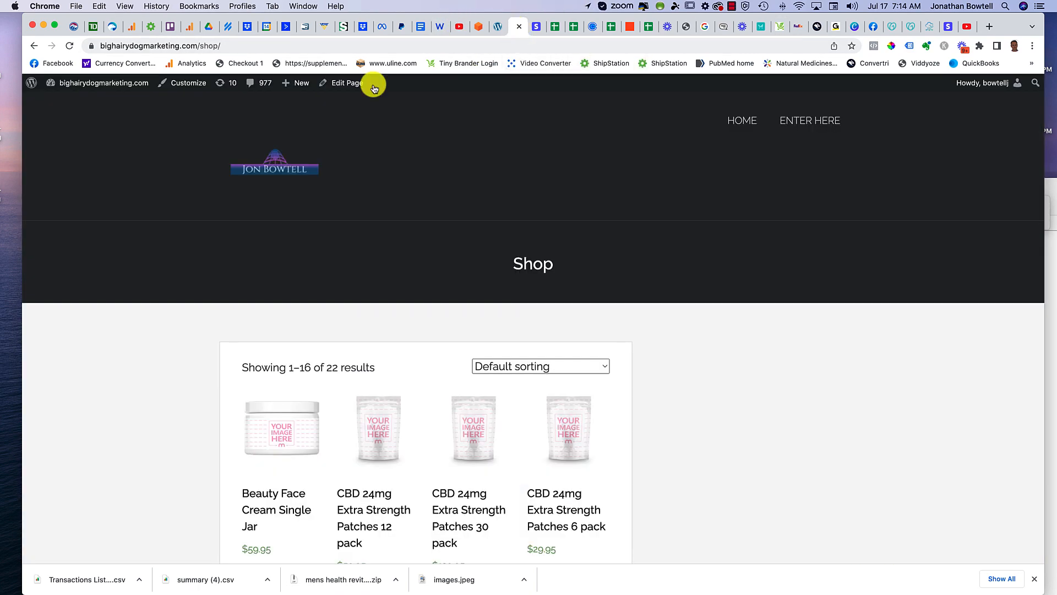
scroll(496, 314, down, 5)
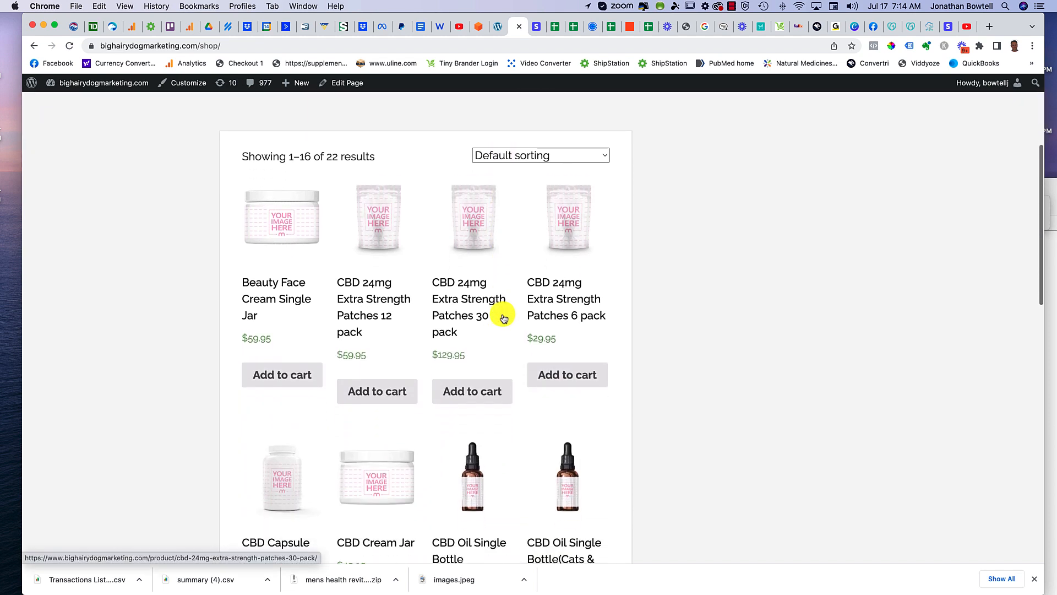
scroll(503, 316, down, 10)
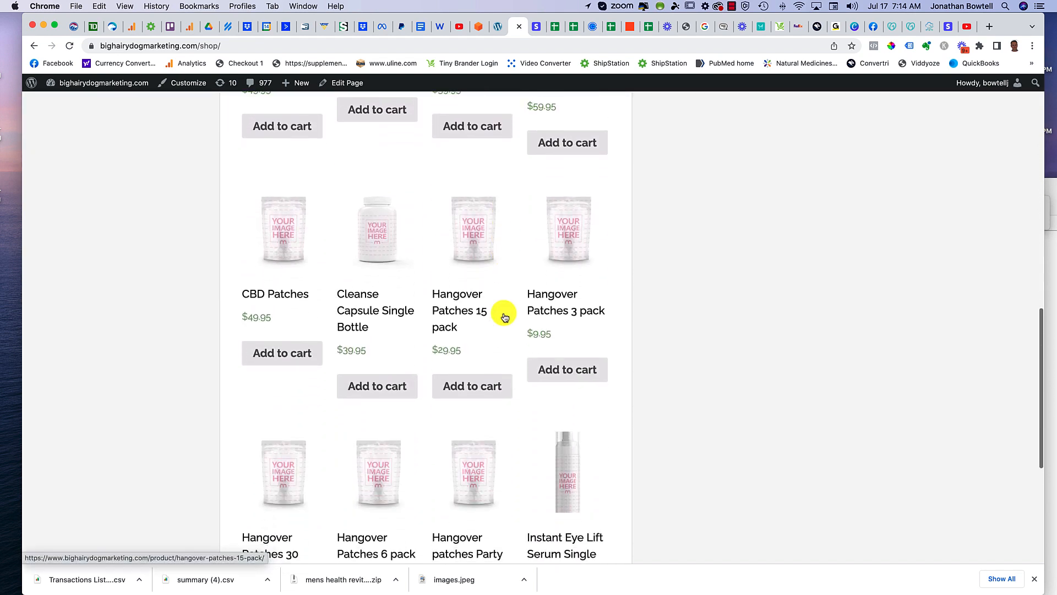
scroll(505, 317, down, 3)
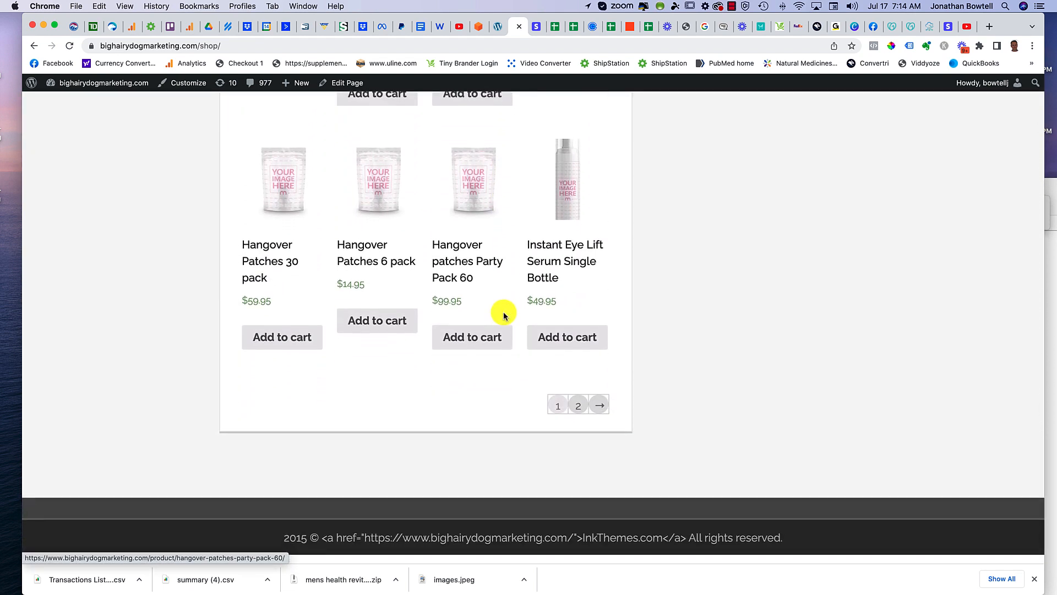
click(599, 413)
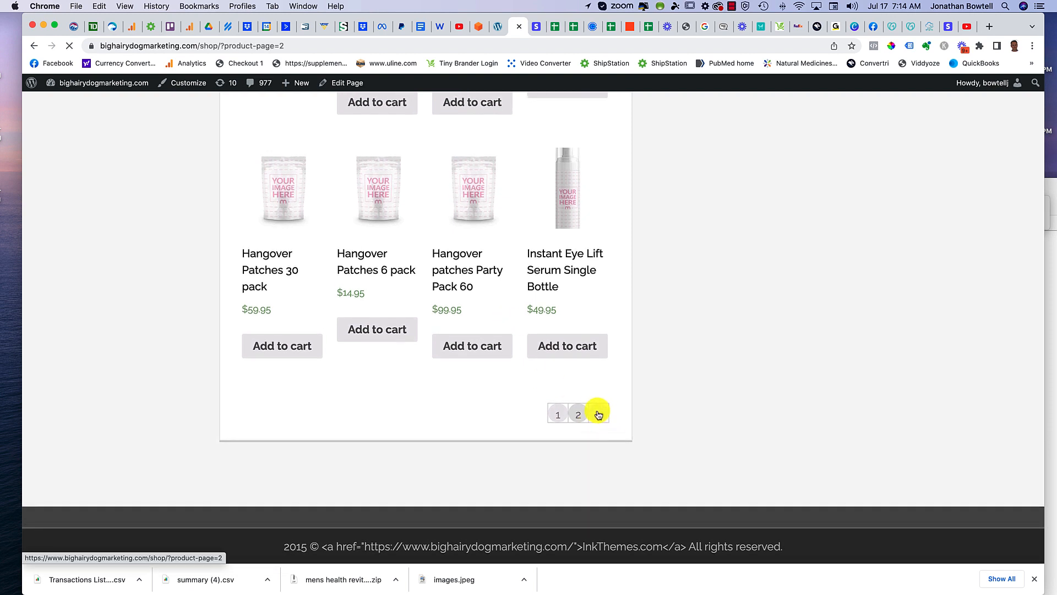
scroll(562, 386, down, 8)
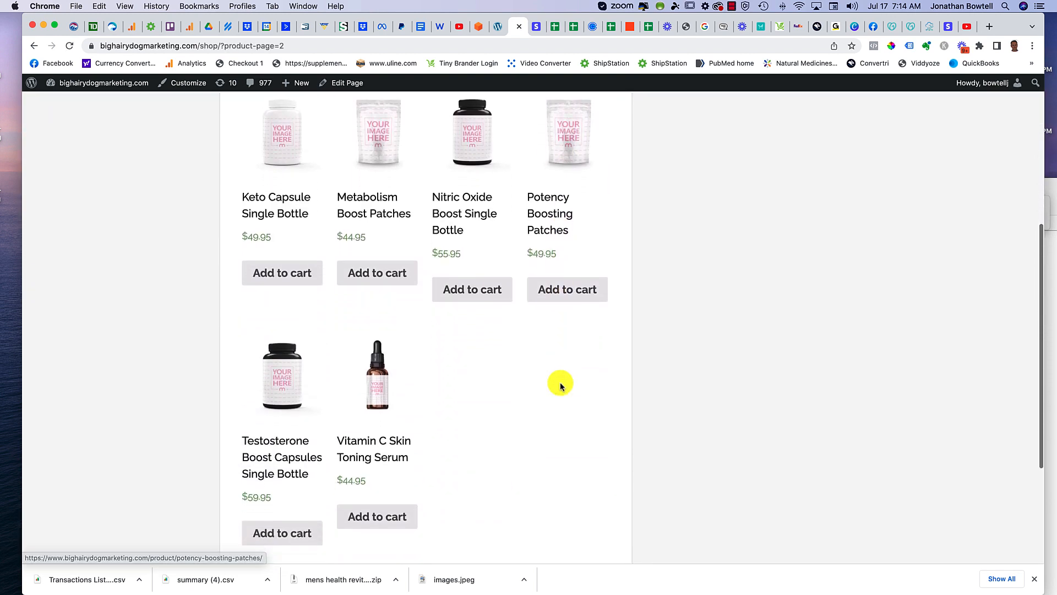
scroll(561, 385, up, 5)
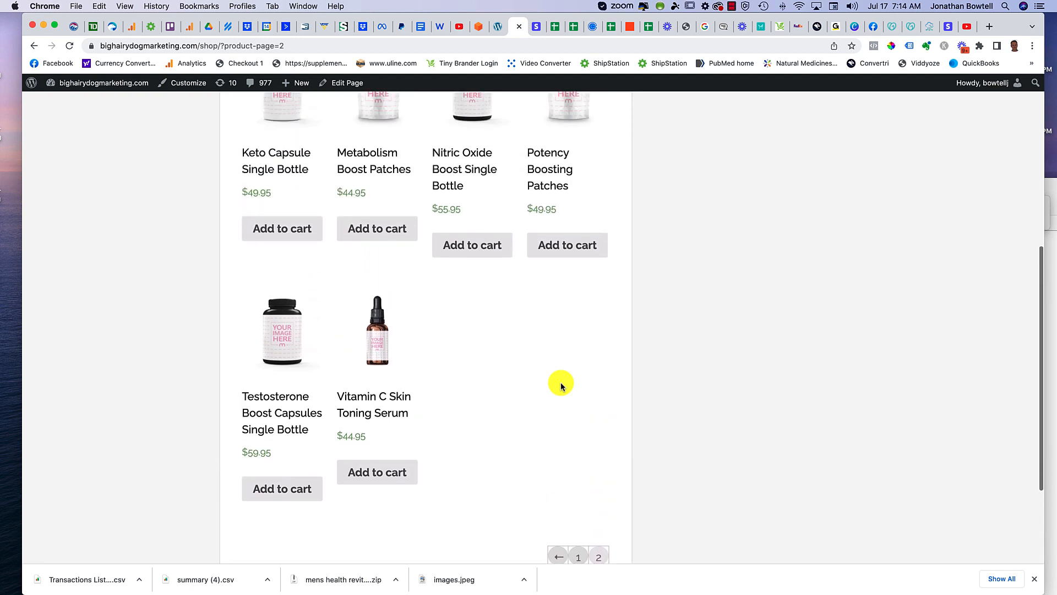
scroll(561, 386, up, 4)
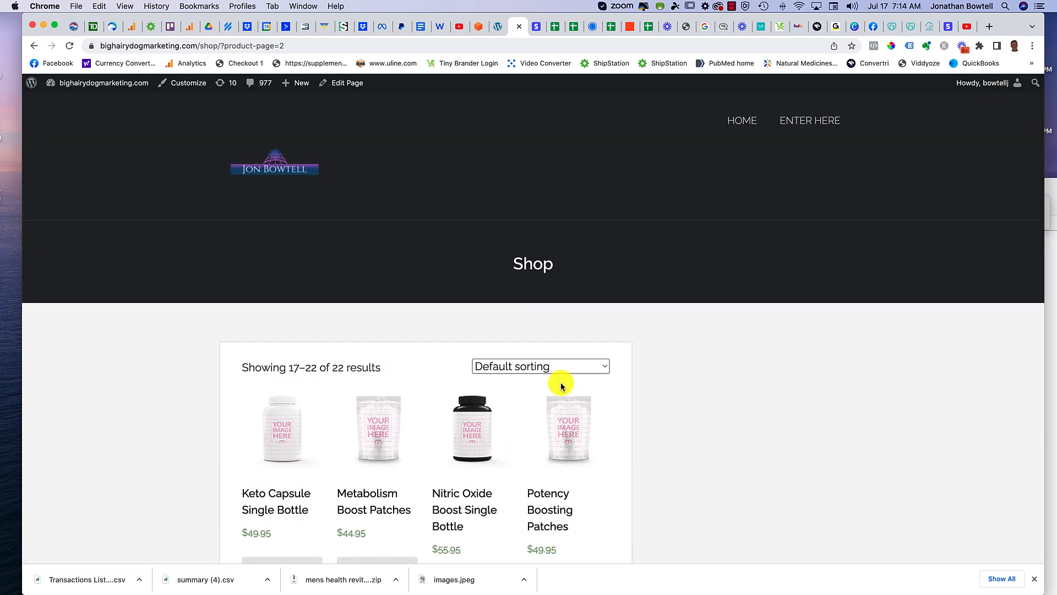
Add Nitric Oxide Boost Single Bottle to the cart and view the cart totals
scroll(553, 386, down, 2)
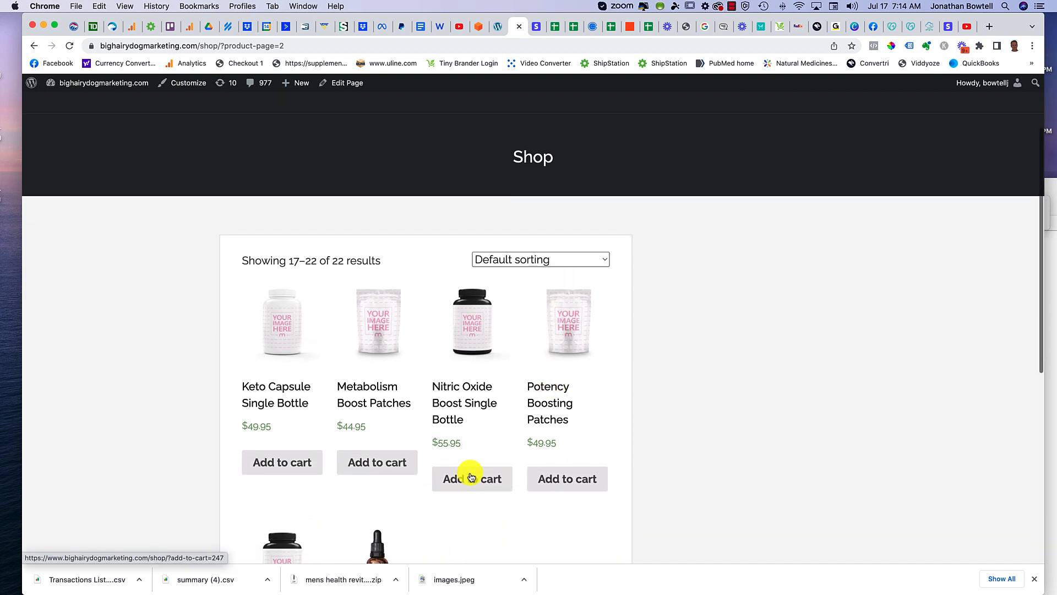
click(473, 486)
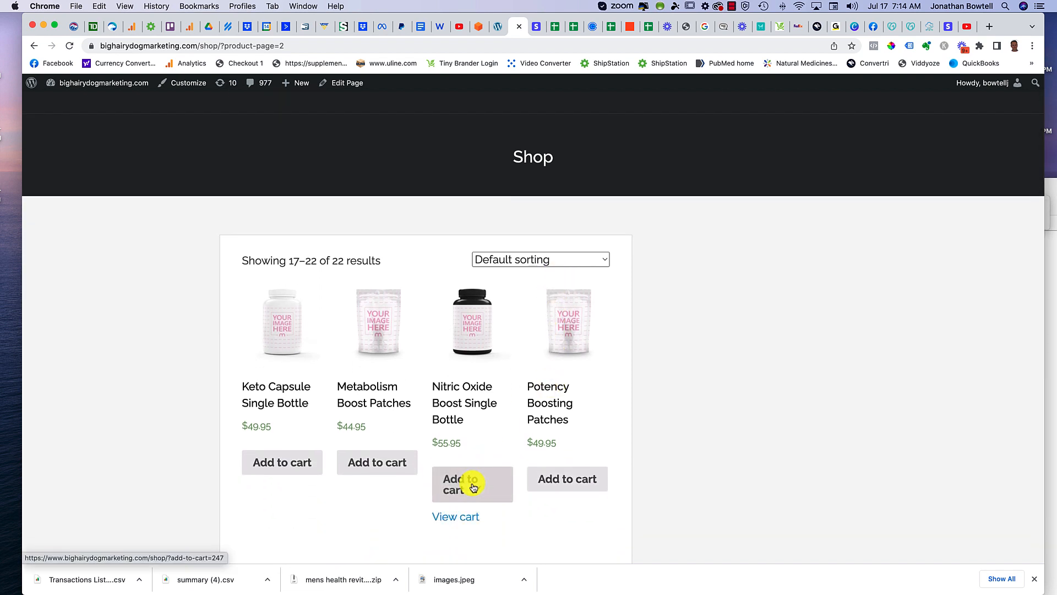
click(471, 515)
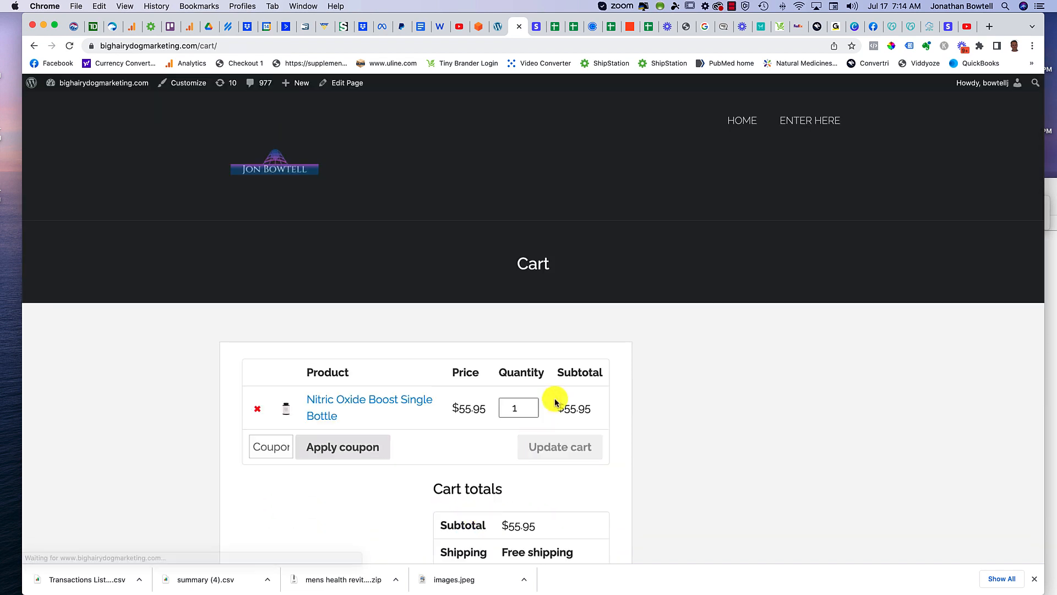
scroll(606, 383, down, 3)
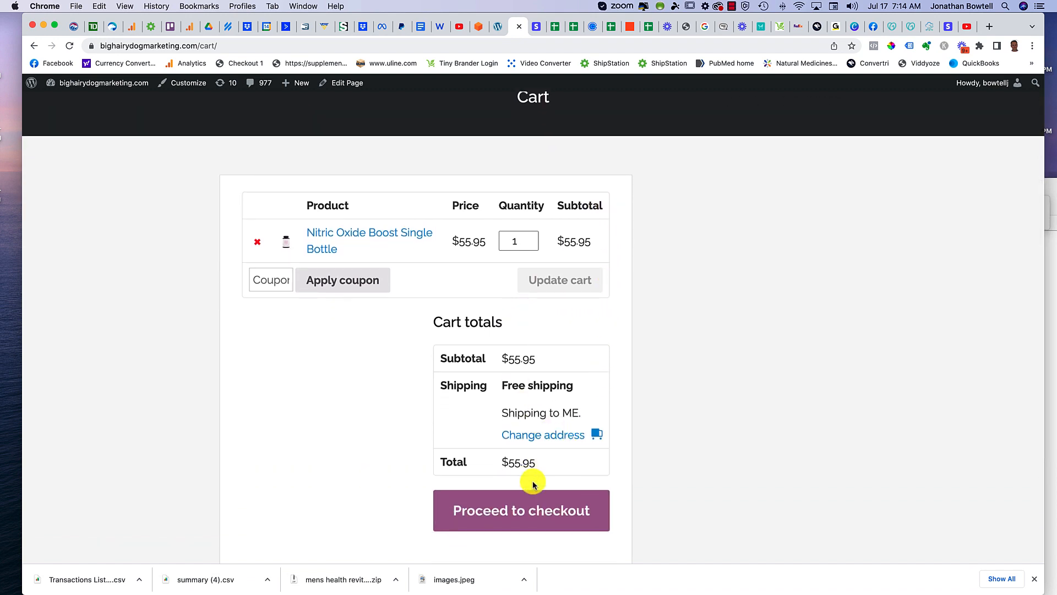